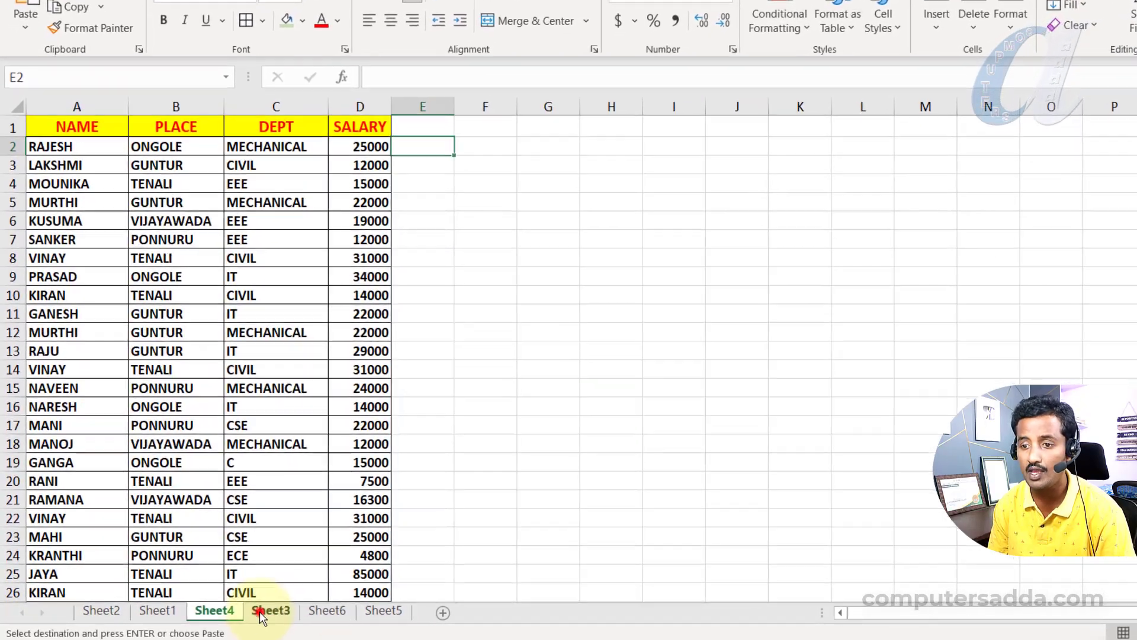
- Look through the employee data on Sheet3, Sheet6 and Sheet5
{"action": "left_click", "coordinate": [264, 610]}
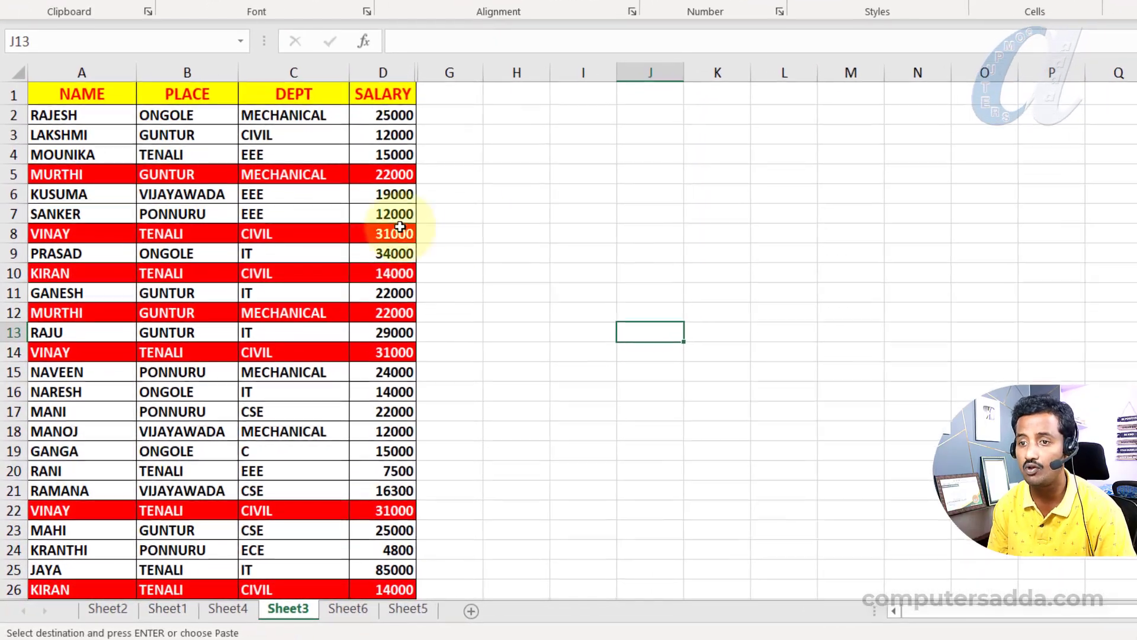
{"action": "left_click", "coordinate": [355, 610]}
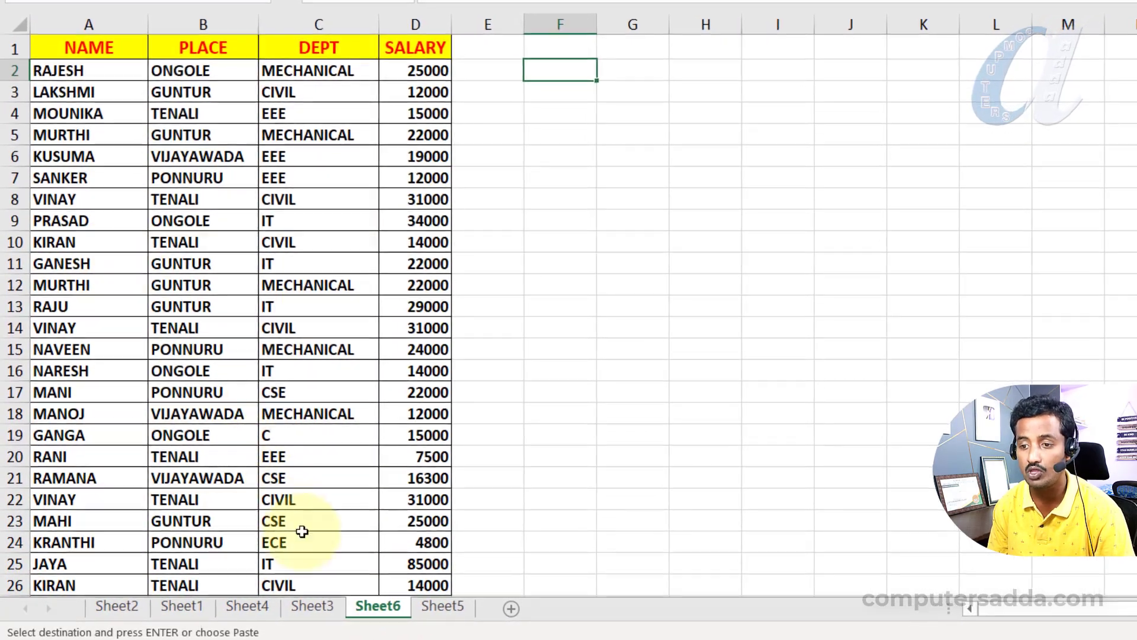
{"action": "left_click", "coordinate": [434, 608]}
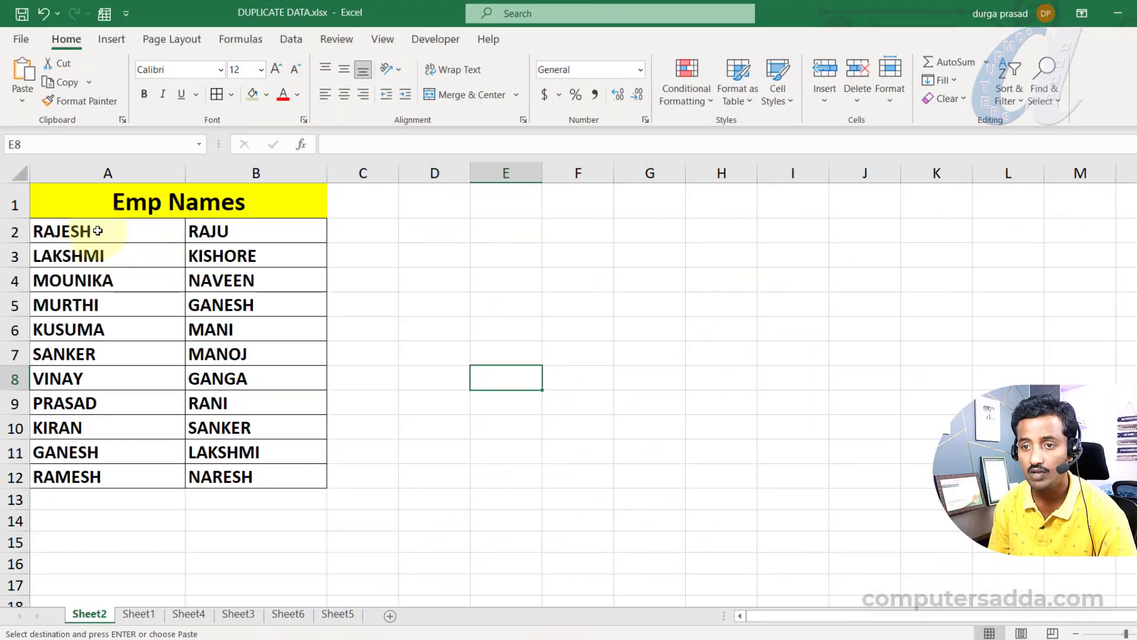
- Apply a Duplicate Values conditional format to the employee names in A2:B12, using Green Fill with Dark Green Text
{"action": "left_click_drag", "start_coordinate": [98, 232], "coordinate": [255, 473]}
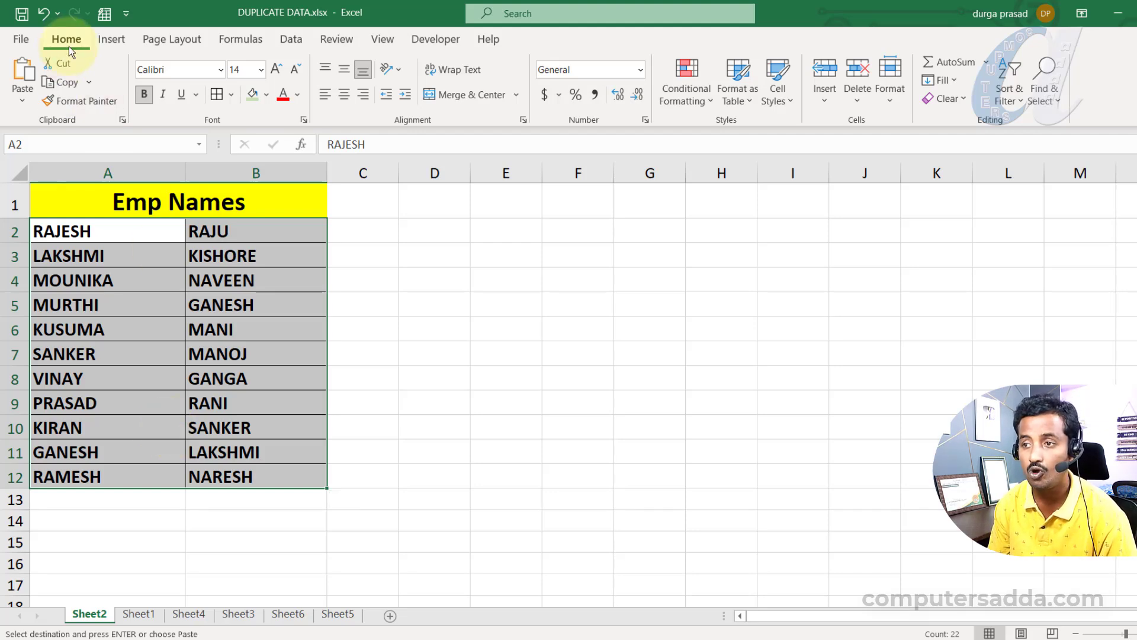
{"action": "left_click", "coordinate": [687, 105]}
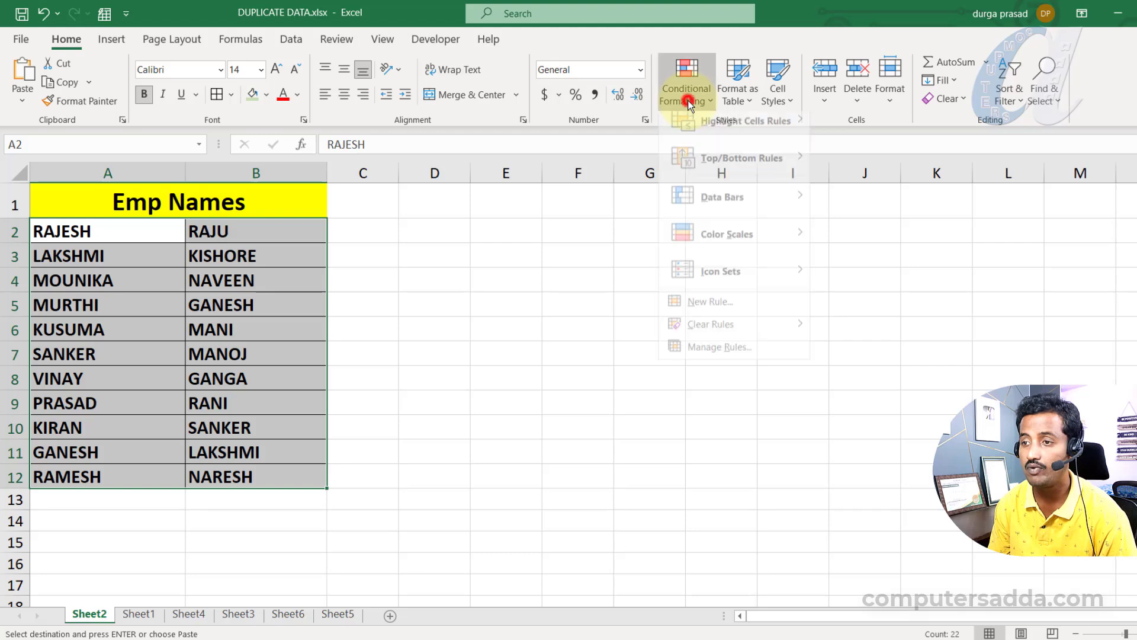
{"action": "mouse_move", "coordinate": [705, 128]}
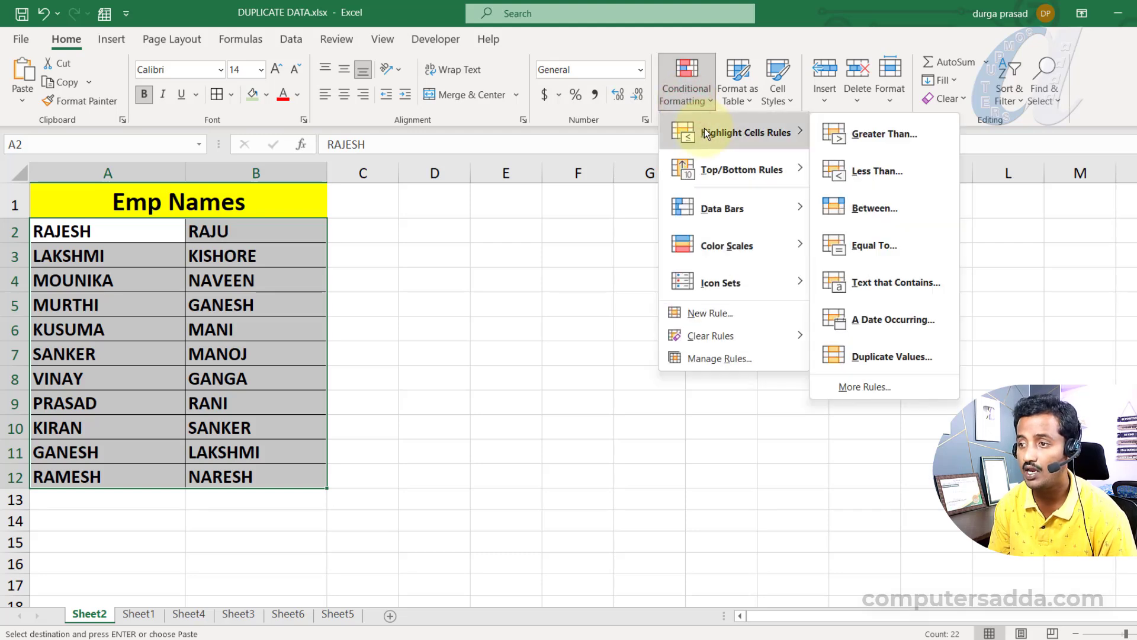
{"action": "left_click", "coordinate": [881, 358]}
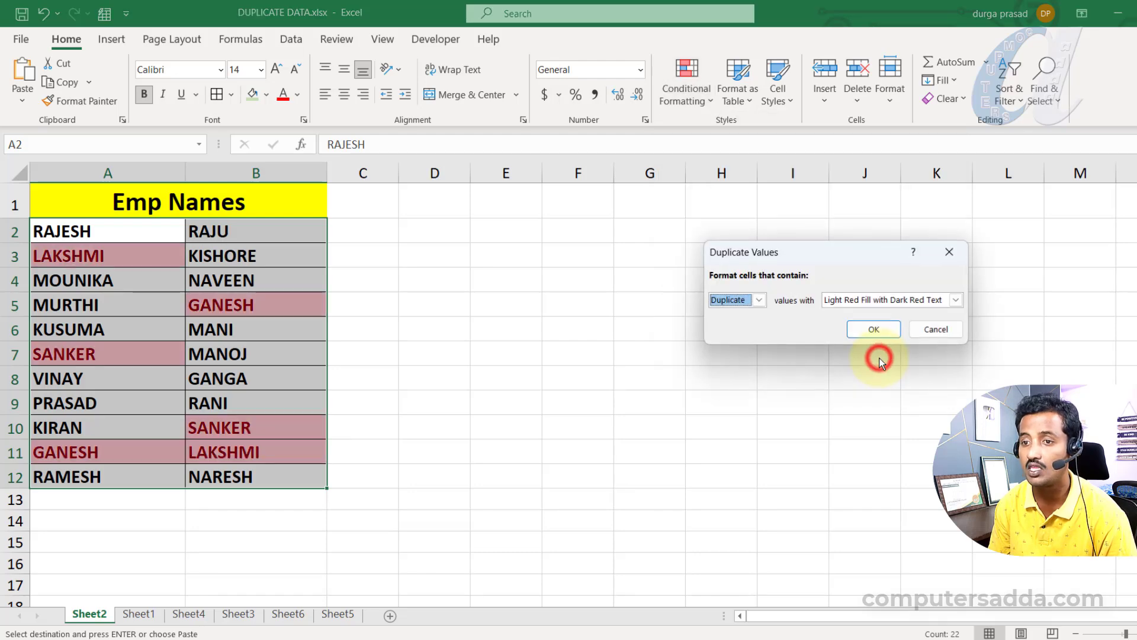
{"action": "left_click_drag", "start_coordinate": [785, 251], "coordinate": [653, 252]}
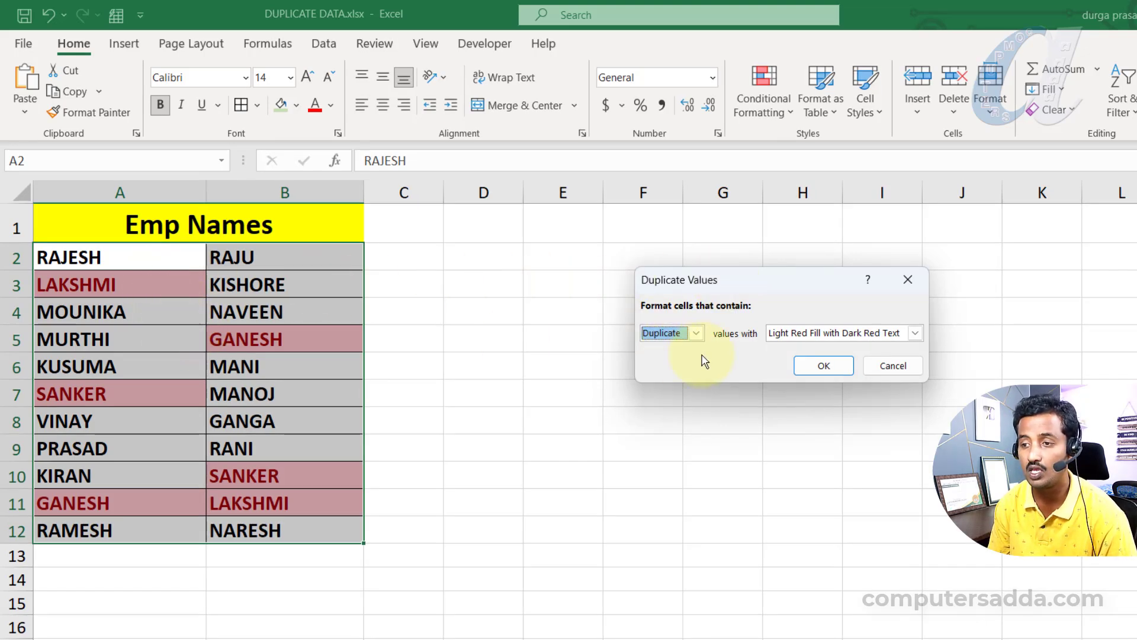
{"action": "left_click", "coordinate": [822, 337]}
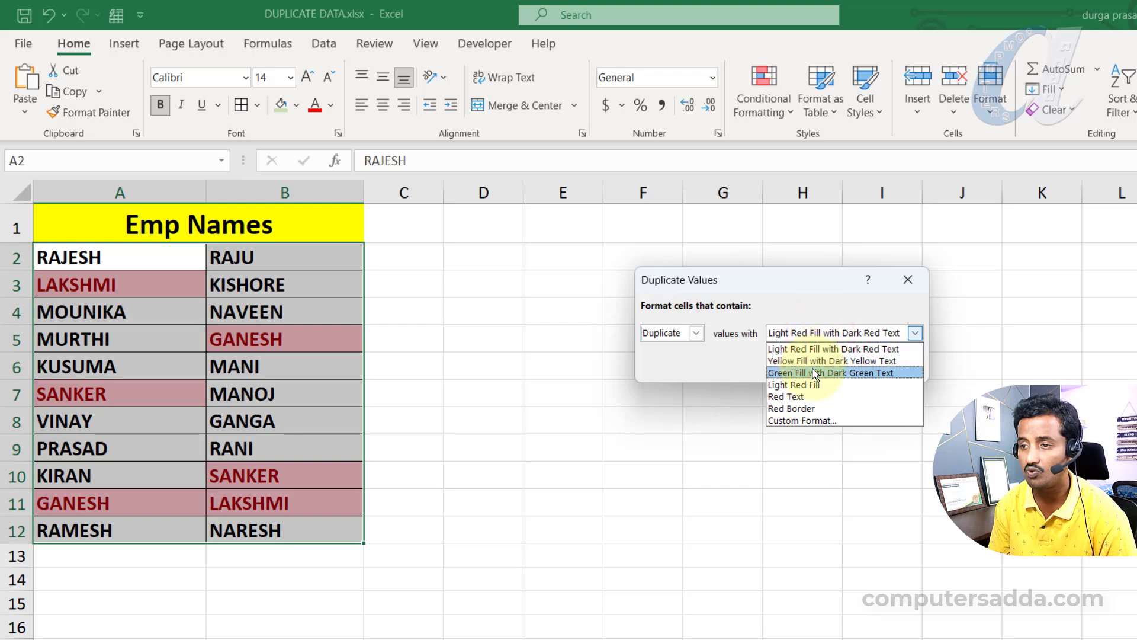
{"action": "left_click", "coordinate": [829, 357]}
{"action": "key", "text": "Down"}
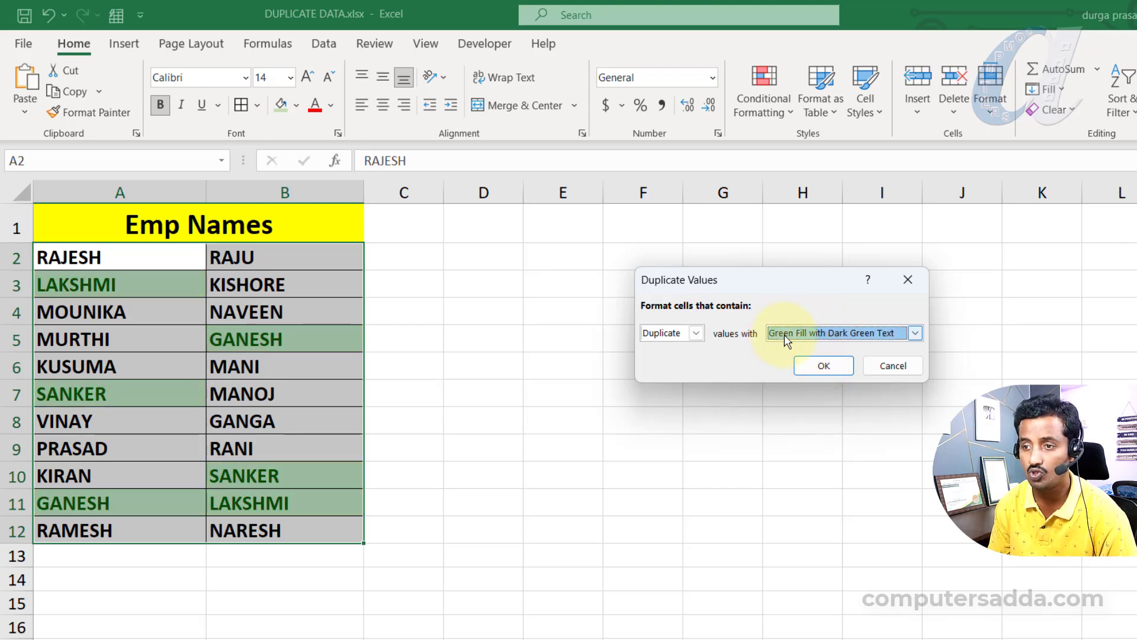
- Preview the rule on unique values, and return it to duplicate values
{"action": "left_click", "coordinate": [697, 334]}
{"action": "left_click", "coordinate": [676, 359]}
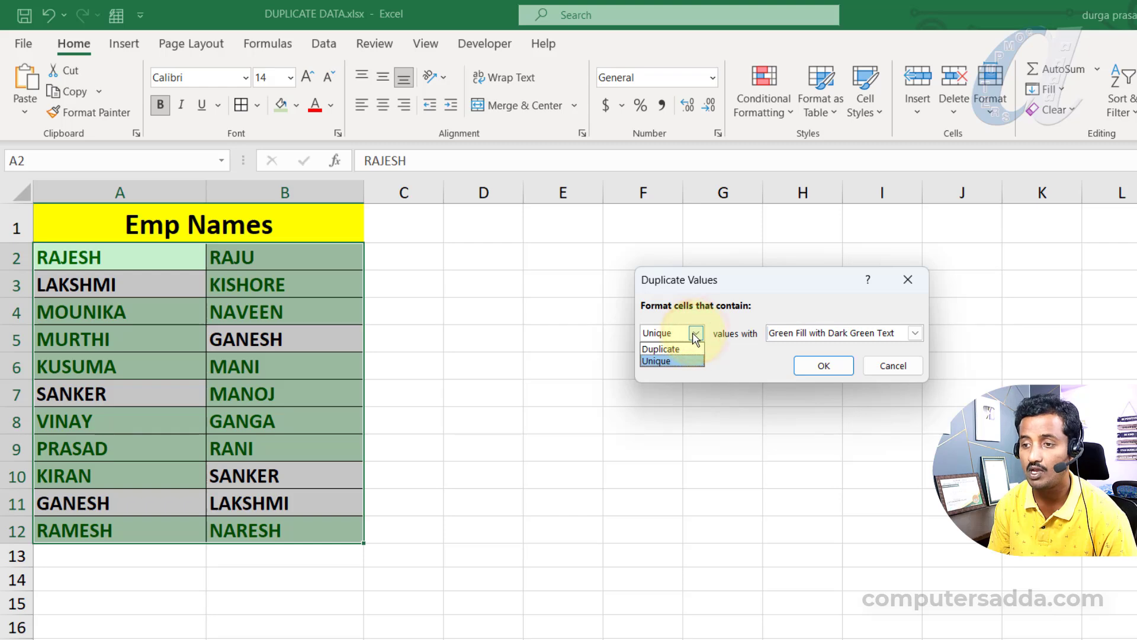
{"action": "left_click", "coordinate": [681, 352]}
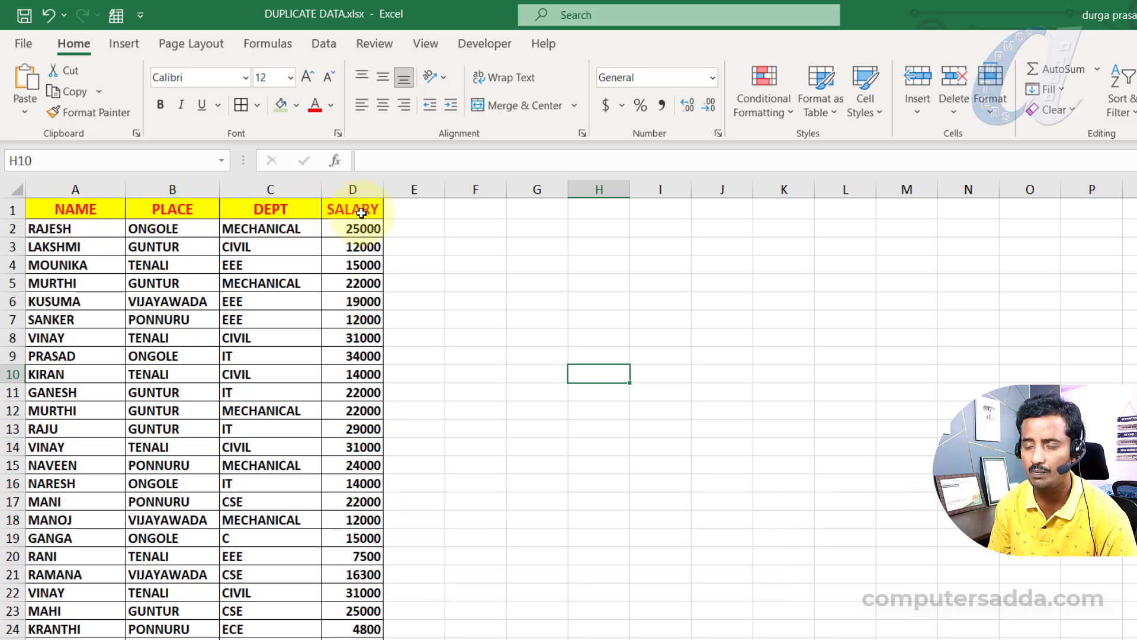
- Try a Duplicate Values conditional format on the whole employee table with its headers, and discard it
{"action": "left_click", "coordinate": [365, 212]}
{"action": "left_click", "coordinate": [161, 371]}
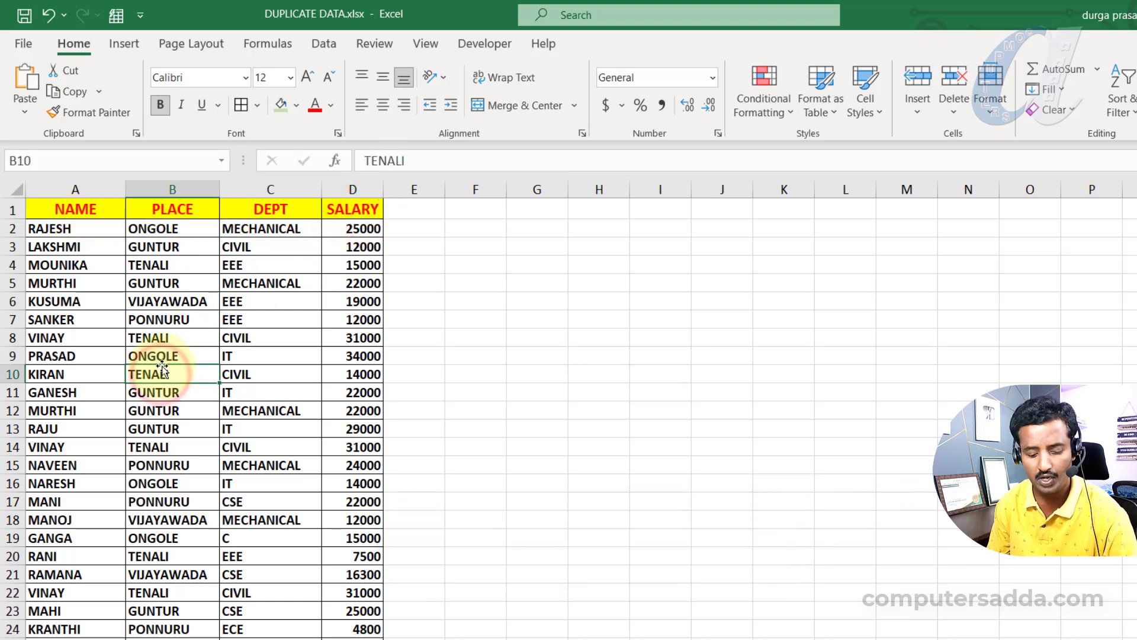
{"action": "key", "text": "ctrl+a"}
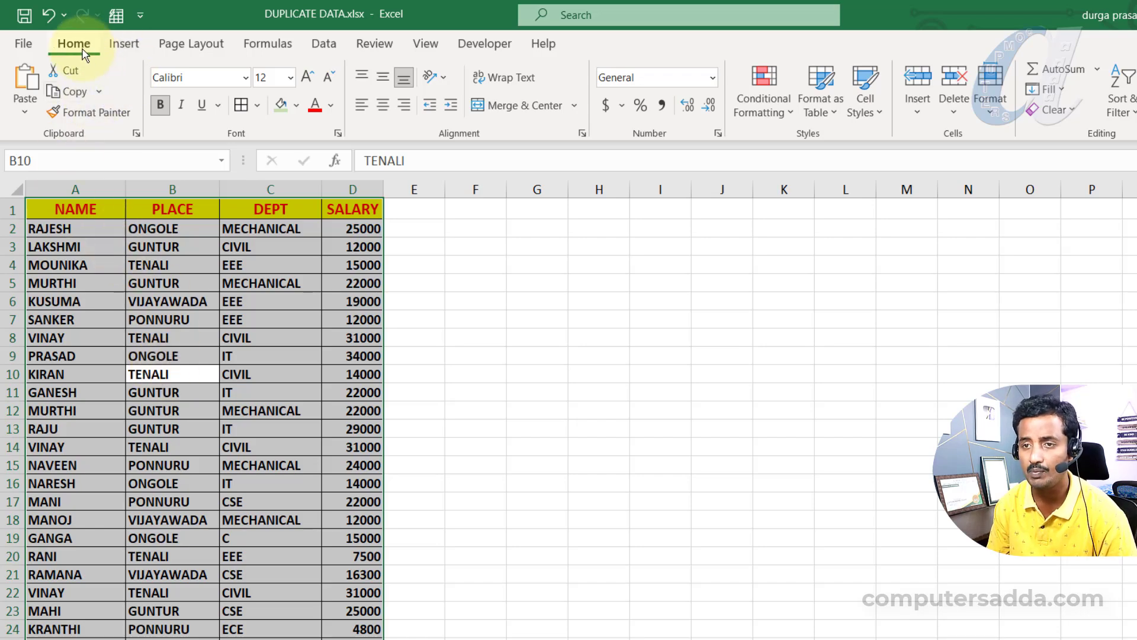
{"action": "left_click", "coordinate": [761, 99]}
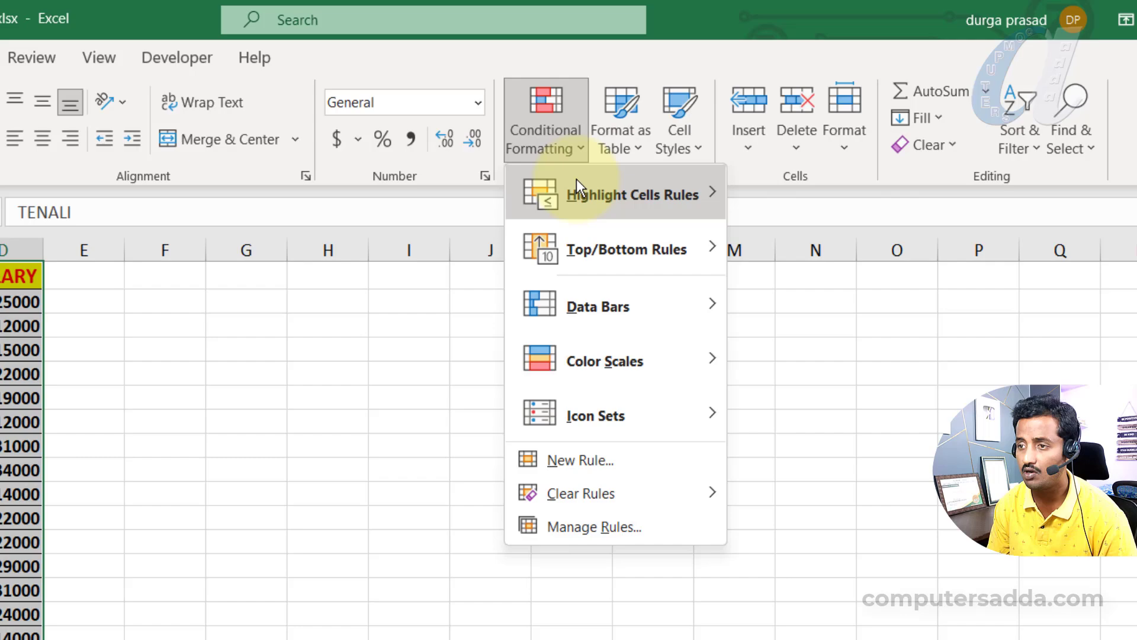
{"action": "mouse_move", "coordinate": [577, 180]}
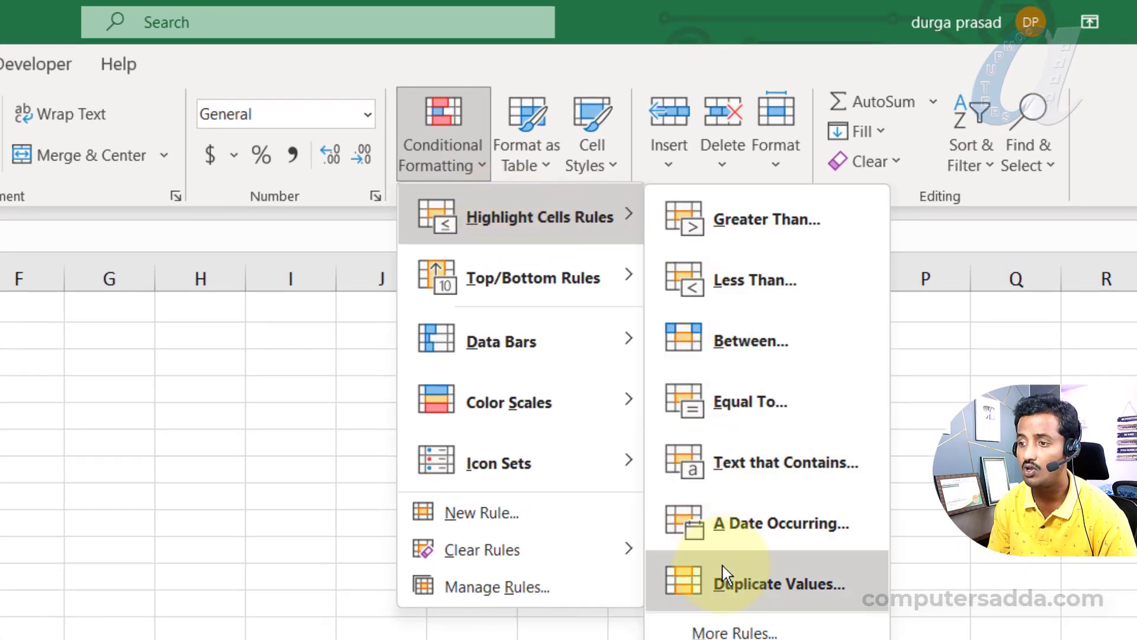
{"action": "left_click", "coordinate": [726, 580]}
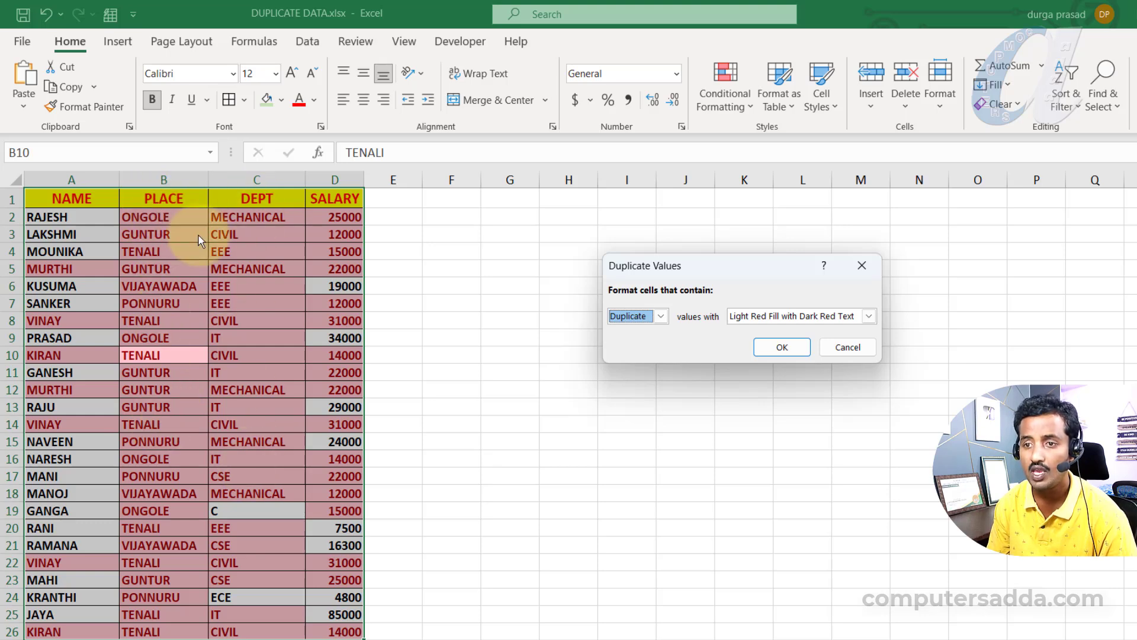
{"action": "left_click", "coordinate": [860, 268]}
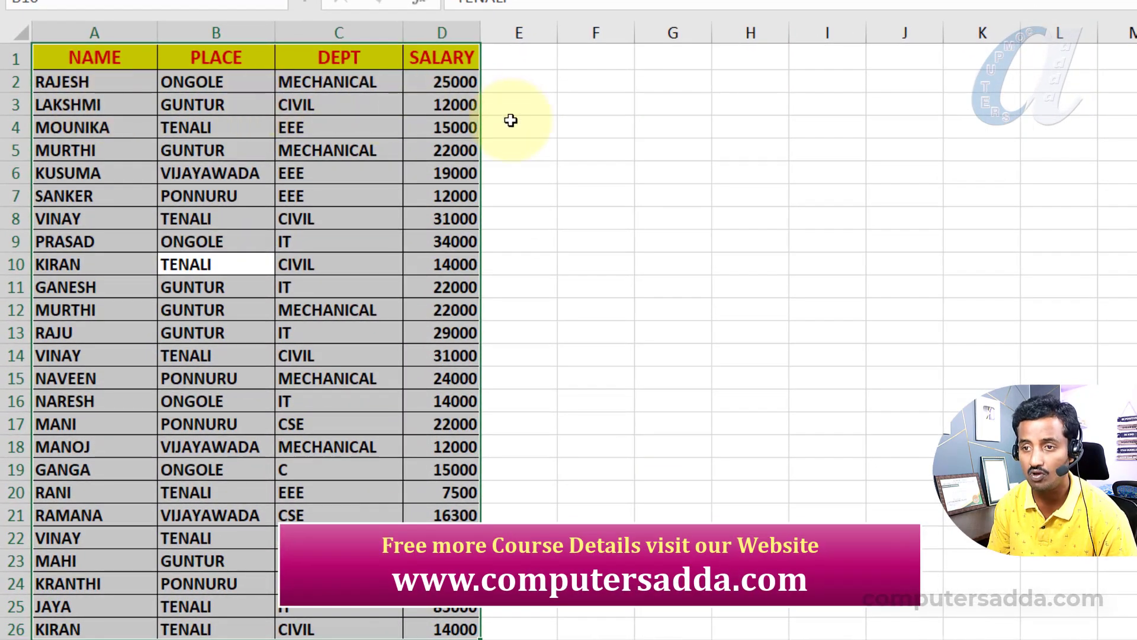
{"action": "left_click", "coordinate": [104, 81]}
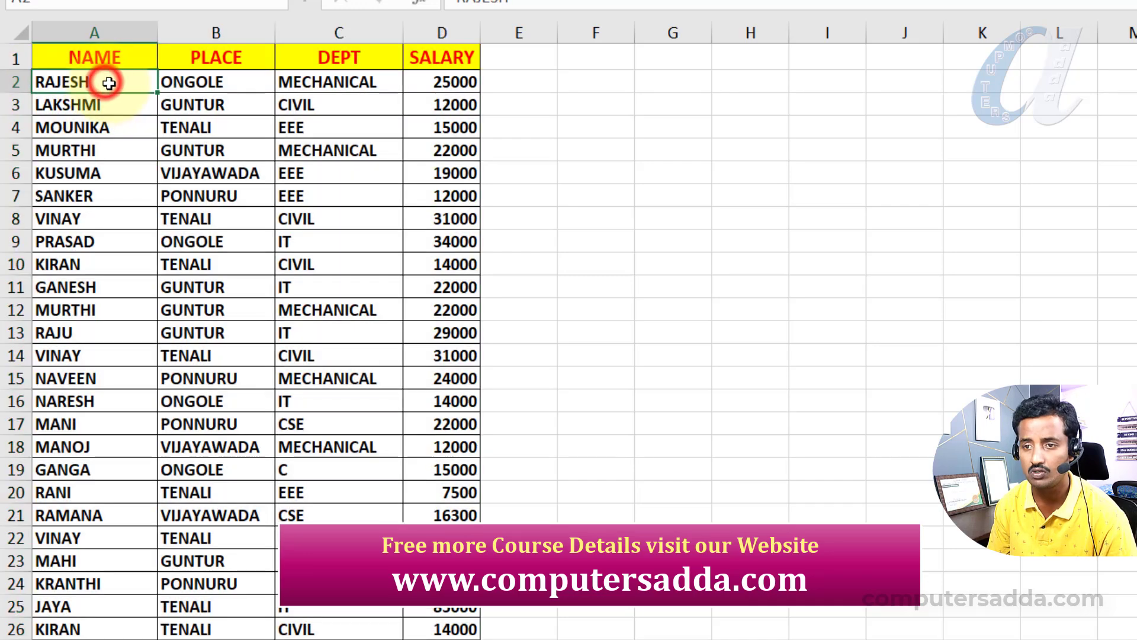
{"action": "left_click", "coordinate": [241, 83]}
{"action": "left_click", "coordinate": [354, 84]}
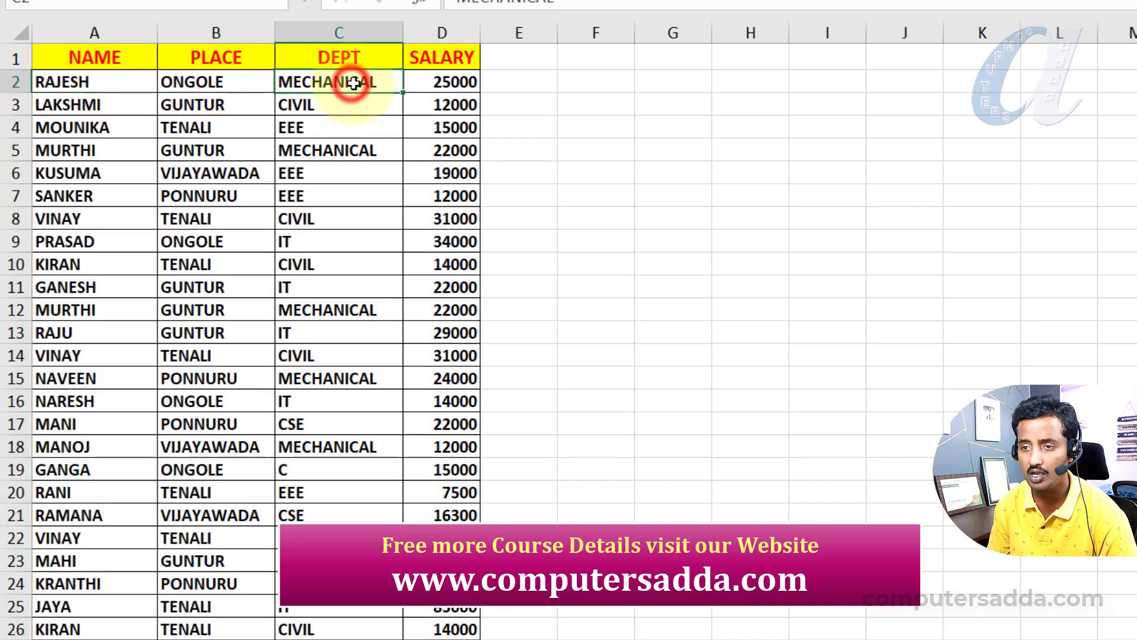
{"action": "left_click", "coordinate": [446, 83]}
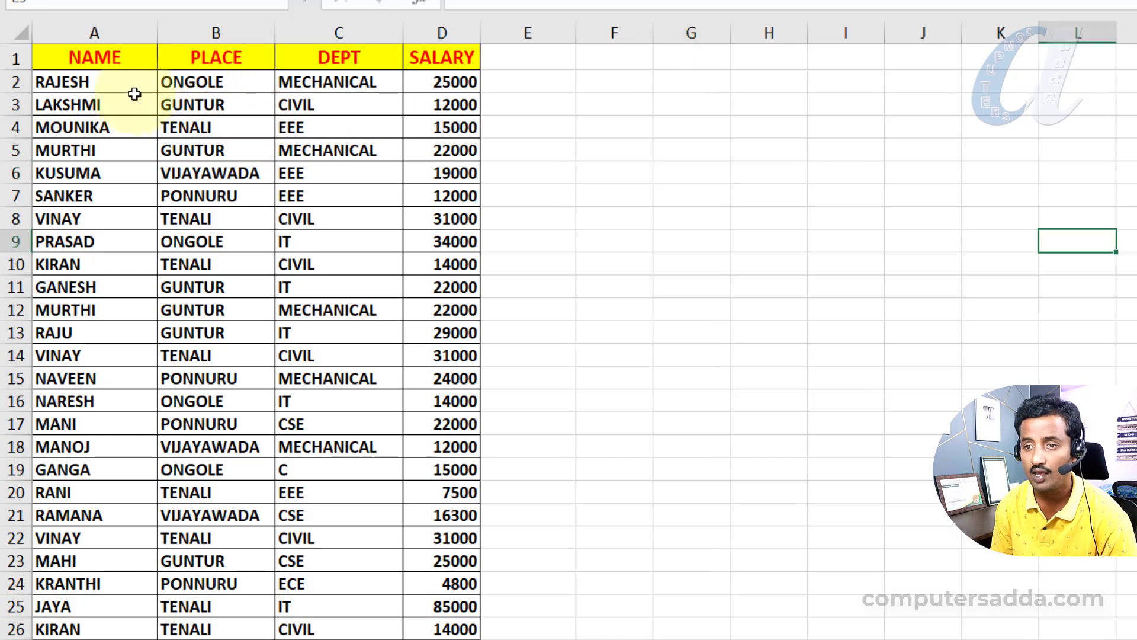
- Enter the formula =CONCAT(A2:D2) in E2 to join the first employee's name, place, department and salary
{"action": "left_click", "coordinate": [524, 82]}
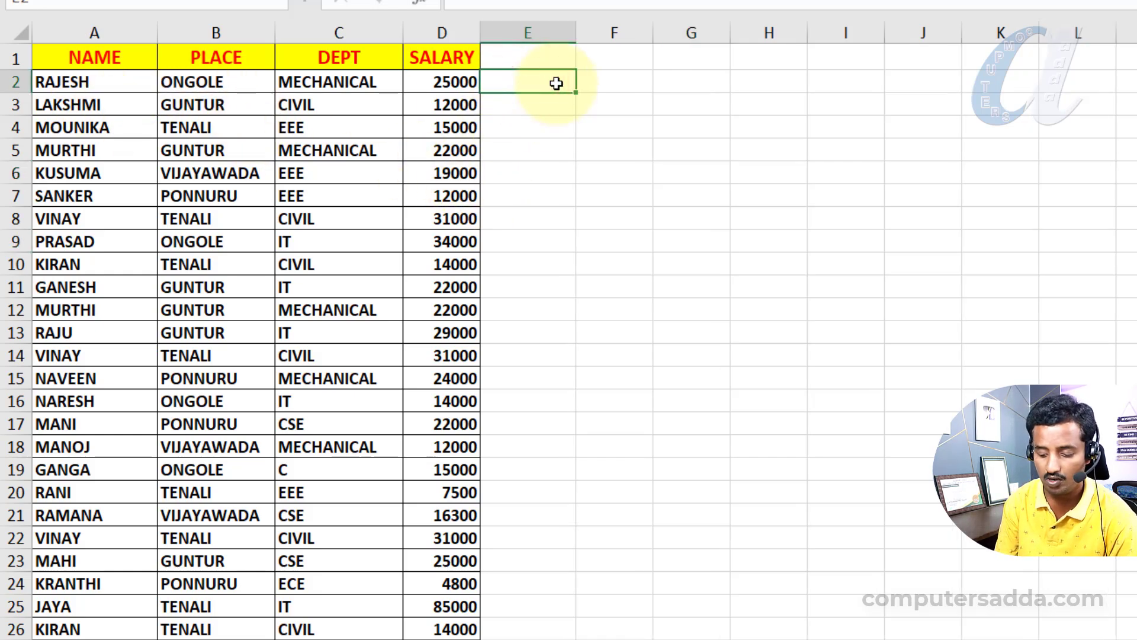
{"action": "type", "text": "=con"}
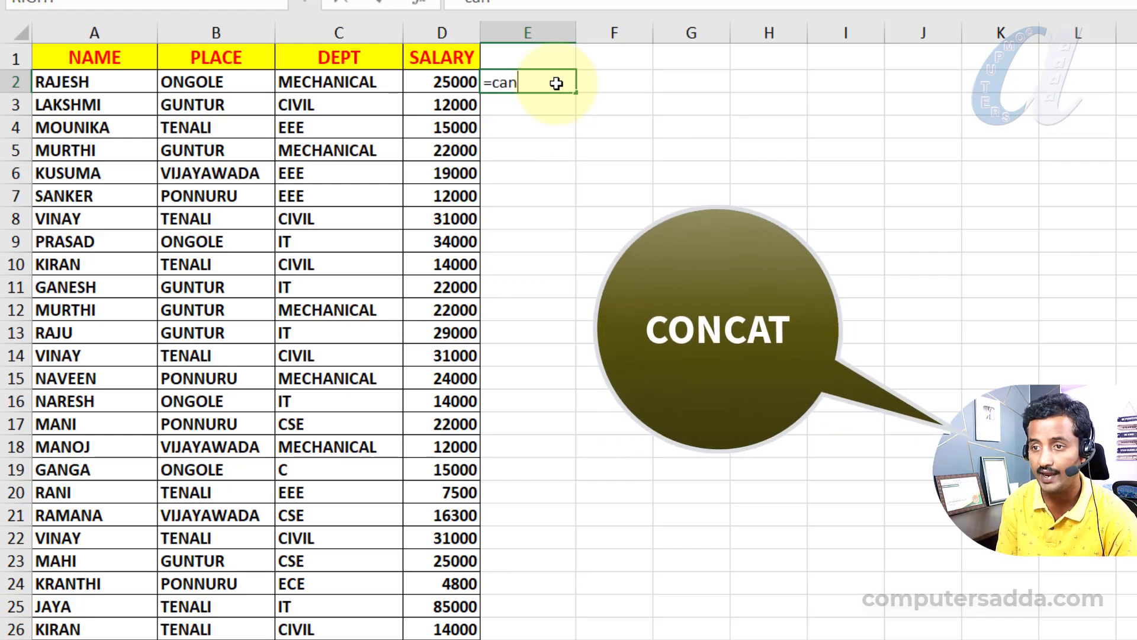
{"action": "key", "text": "Tab"}
{"action": "left_click_drag", "start_coordinate": [86, 81], "coordinate": [437, 83]}
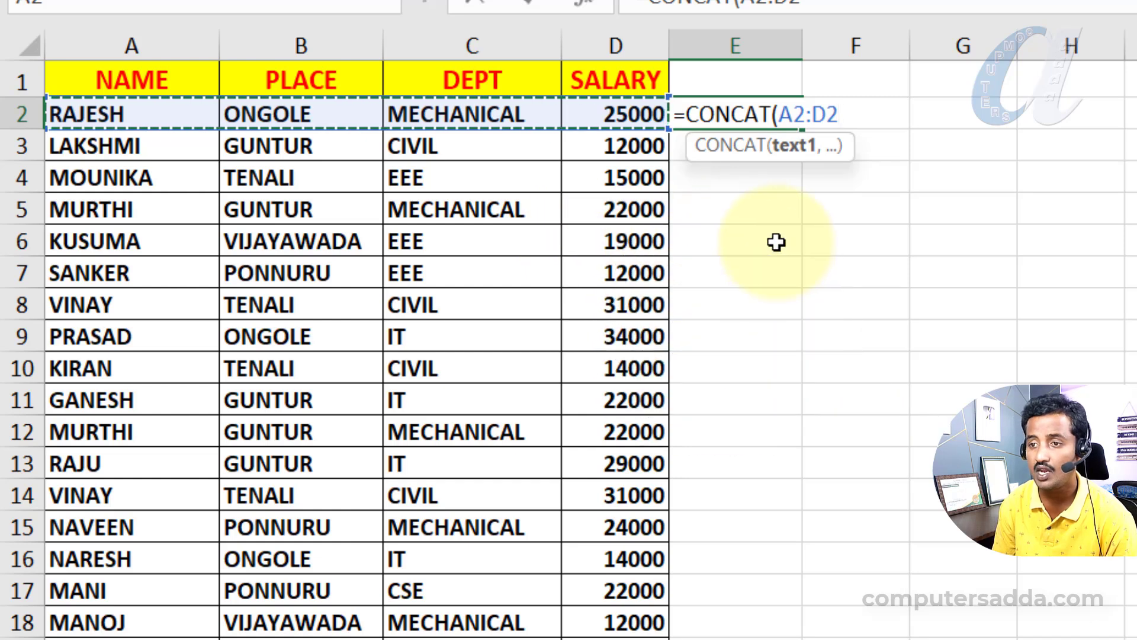
{"action": "type", "text": ")"}
{"action": "key", "text": "Return"}
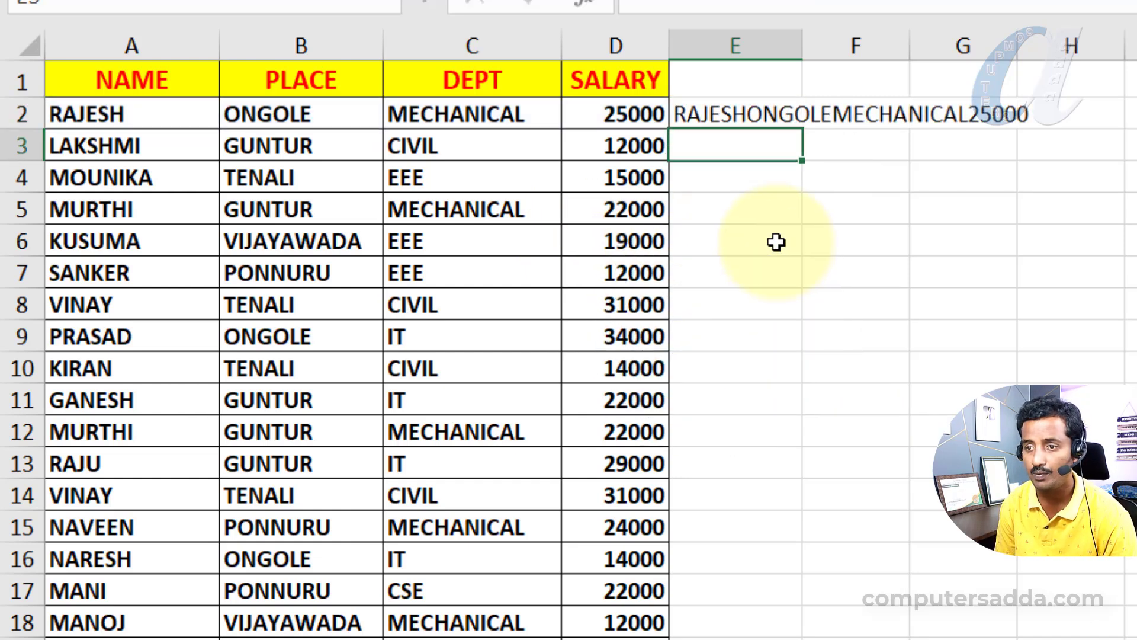
- Widen column E to fit the joined text and fill the CONCAT formula down through the employee rows
{"action": "left_click_drag", "start_coordinate": [803, 46], "coordinate": [1068, 47]}
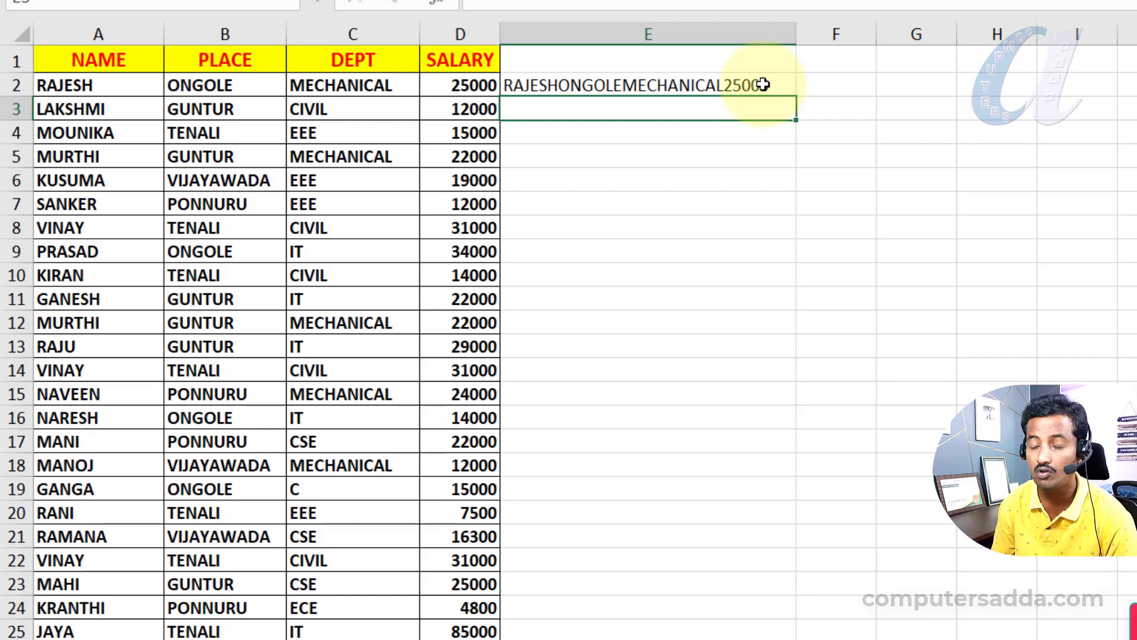
{"action": "left_click", "coordinate": [763, 84]}
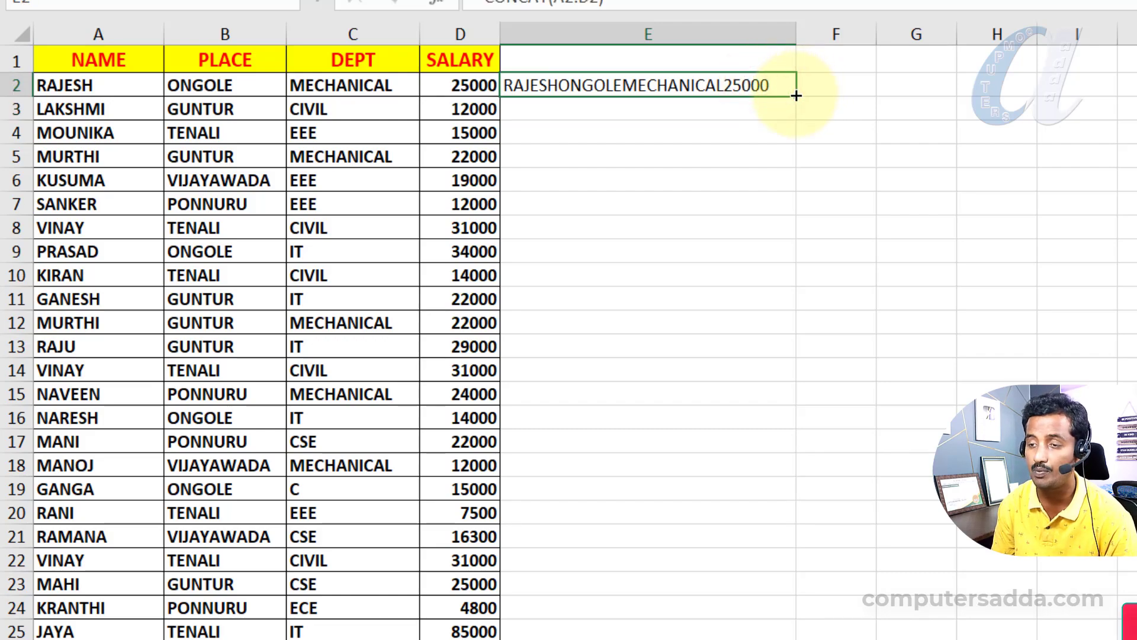
{"action": "left_click_drag", "start_coordinate": [797, 96], "coordinate": [750, 592]}
{"action": "scroll", "coordinate": [564, 96], "scroll_direction": "up", "scroll_amount": 1}
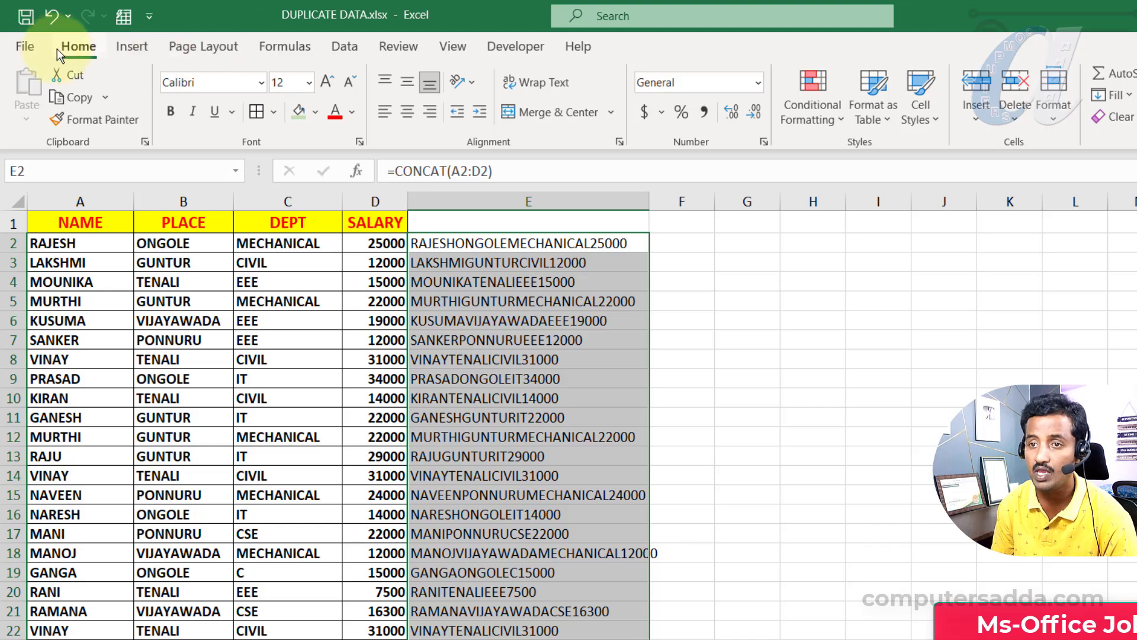
- Highlight the duplicate joined values in column E with Light Red Fill with Dark Red Text
{"action": "left_click", "coordinate": [793, 112]}
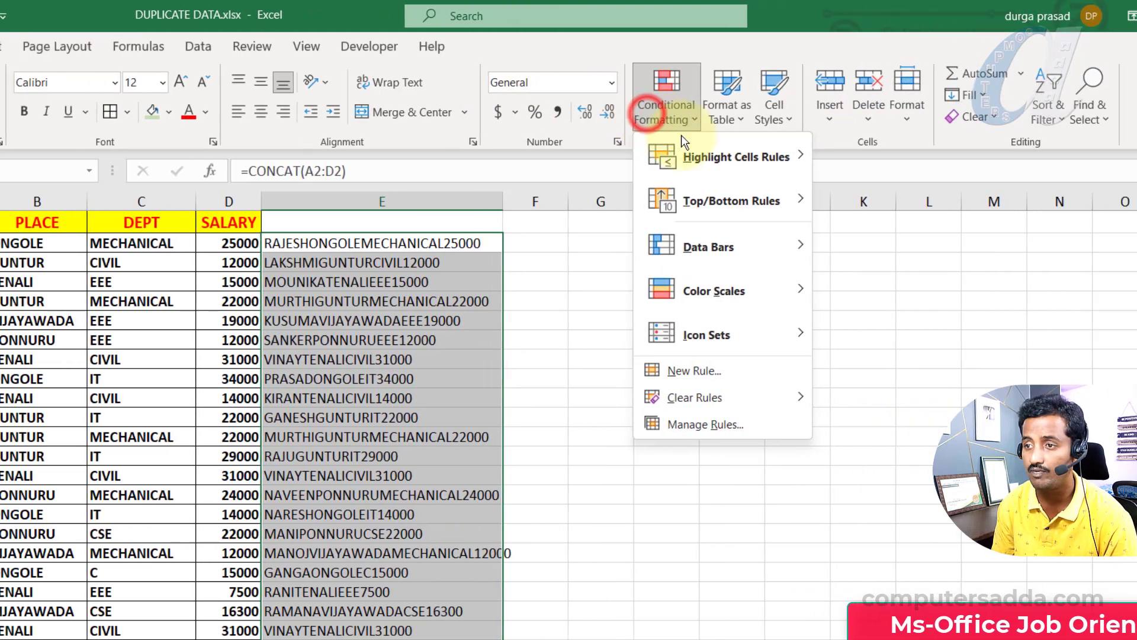
{"action": "mouse_move", "coordinate": [723, 155]}
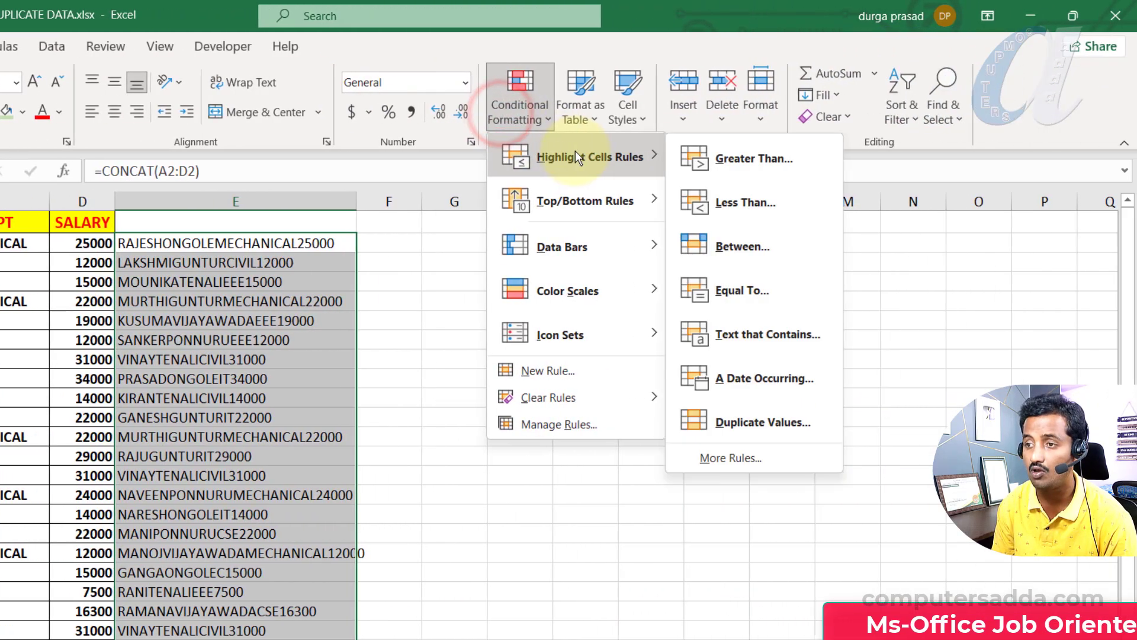
{"action": "left_click", "coordinate": [720, 422]}
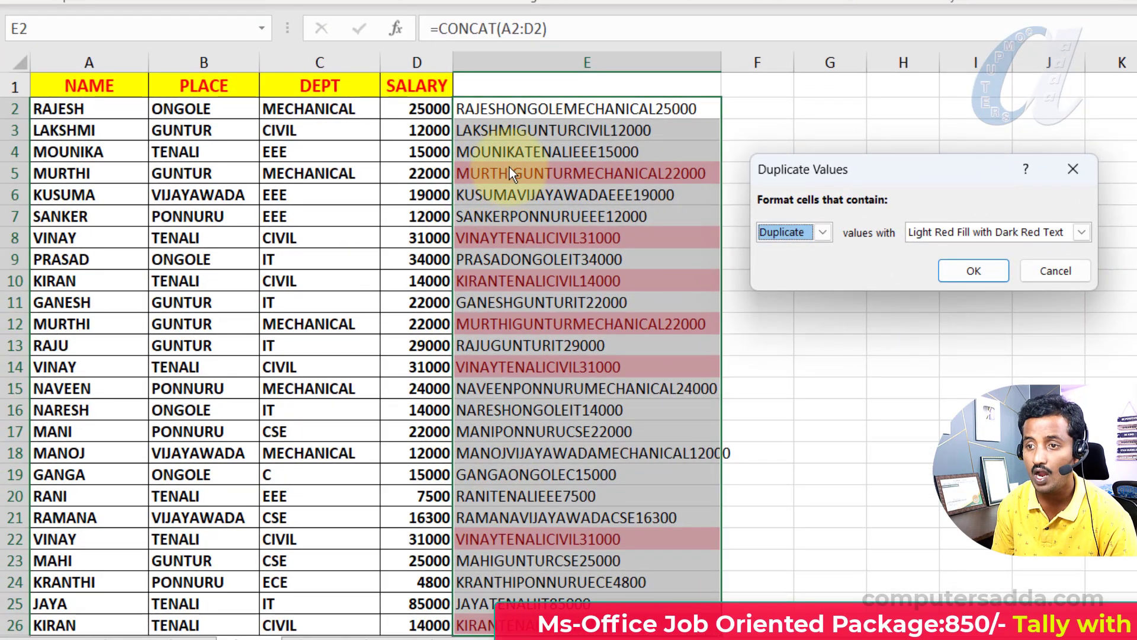
{"action": "left_click", "coordinate": [974, 271]}
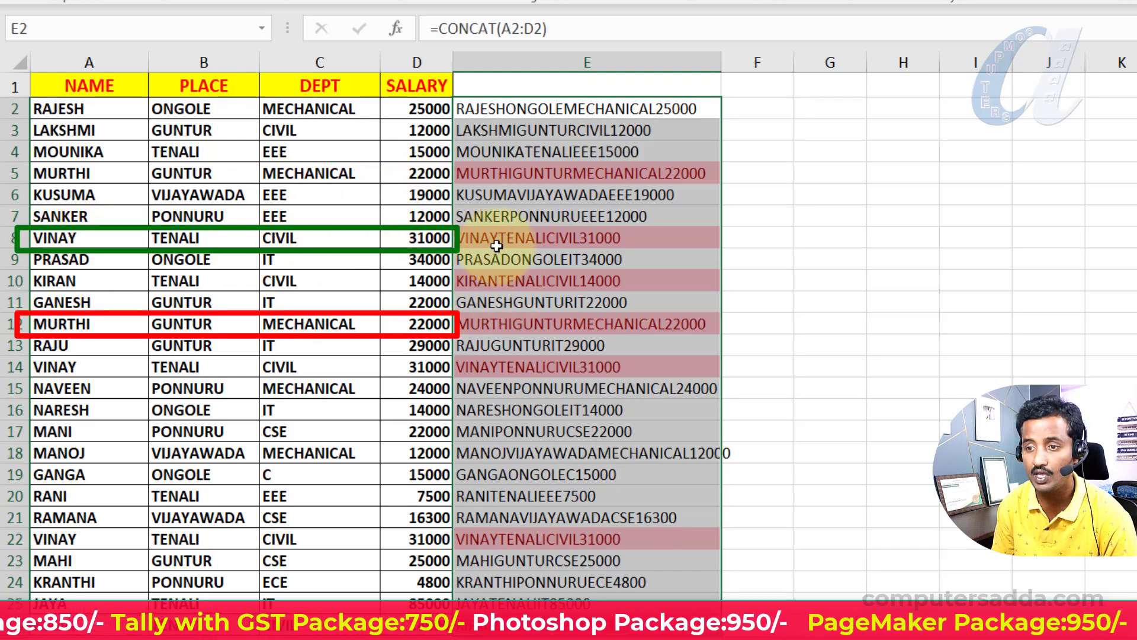
{"action": "left_click", "coordinate": [537, 280]}
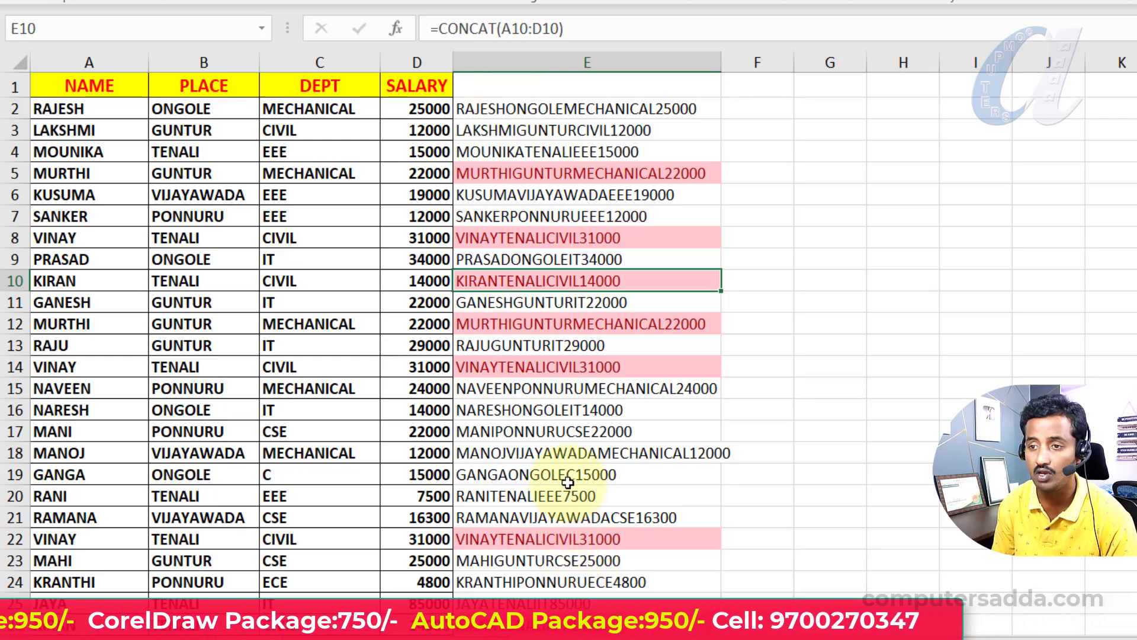
{"action": "left_click_drag", "start_coordinate": [89, 173], "coordinate": [414, 173]}
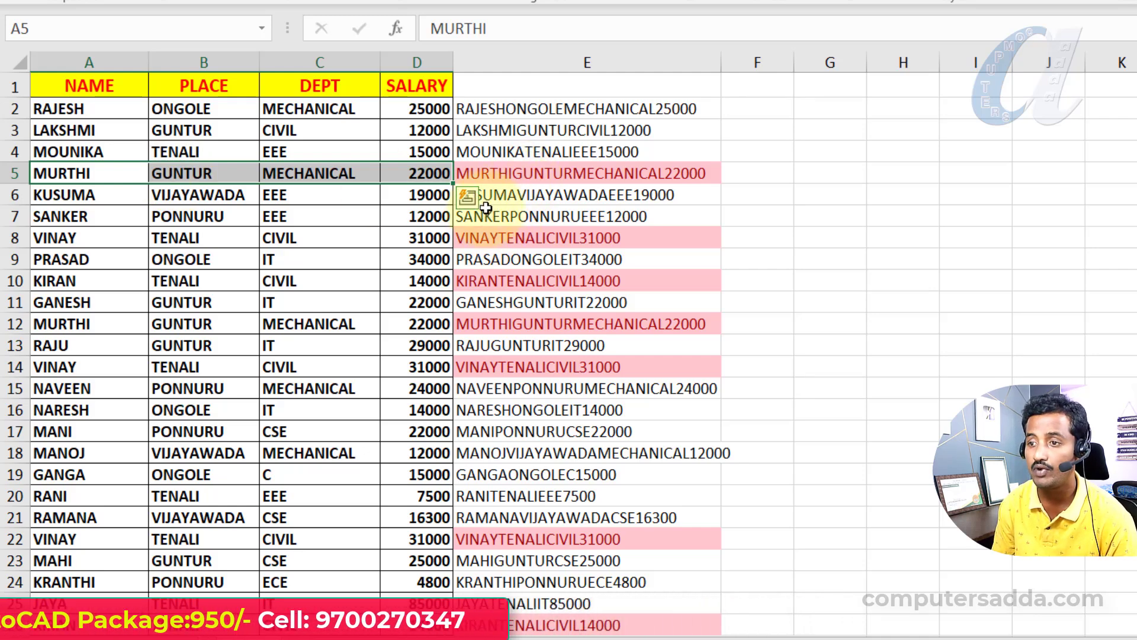
- Widen column F and begin a COUNTIF formula in F2 using the joined values E2:E26 as the range
{"action": "left_click", "coordinate": [770, 109]}
{"action": "left_click_drag", "start_coordinate": [793, 55], "coordinate": [902, 62]}
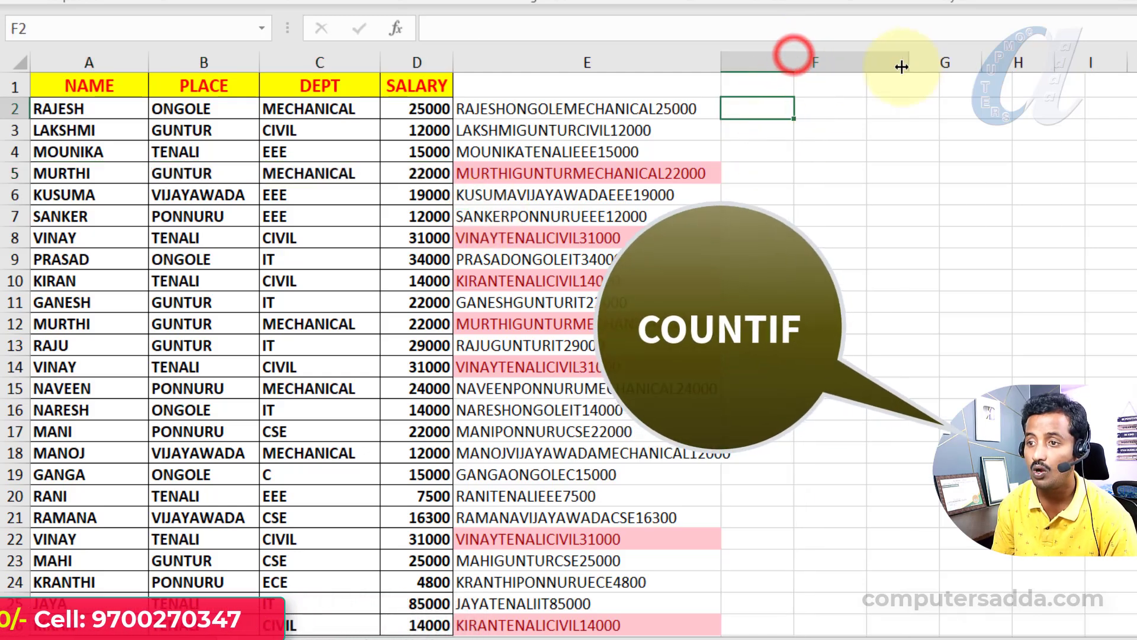
{"action": "left_click", "coordinate": [817, 107]}
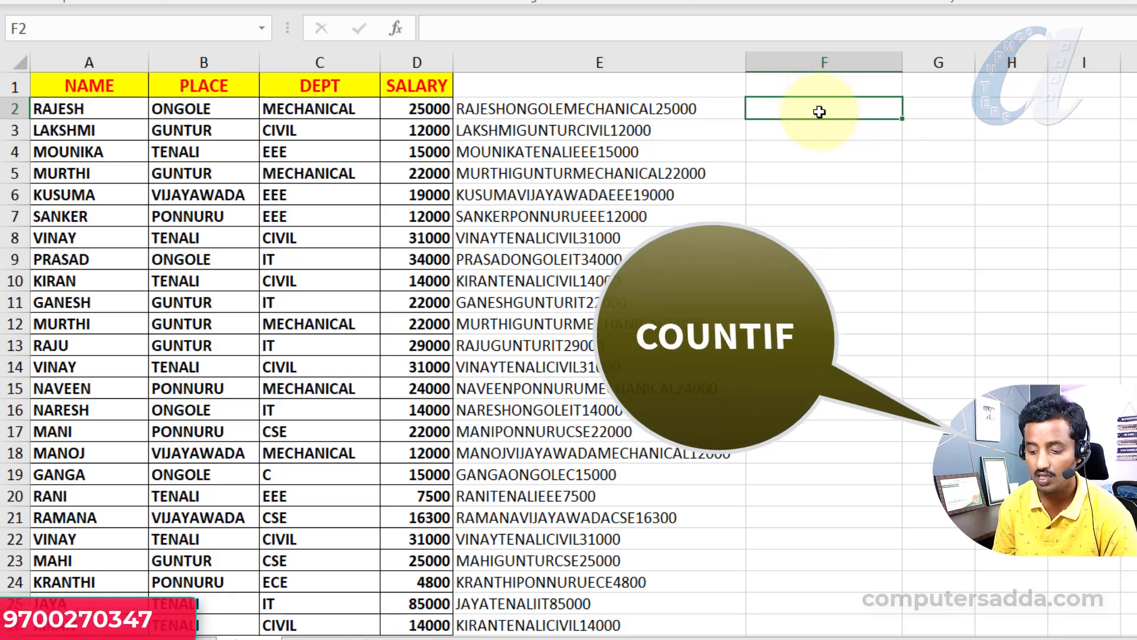
{"action": "type", "text": "=counti"}
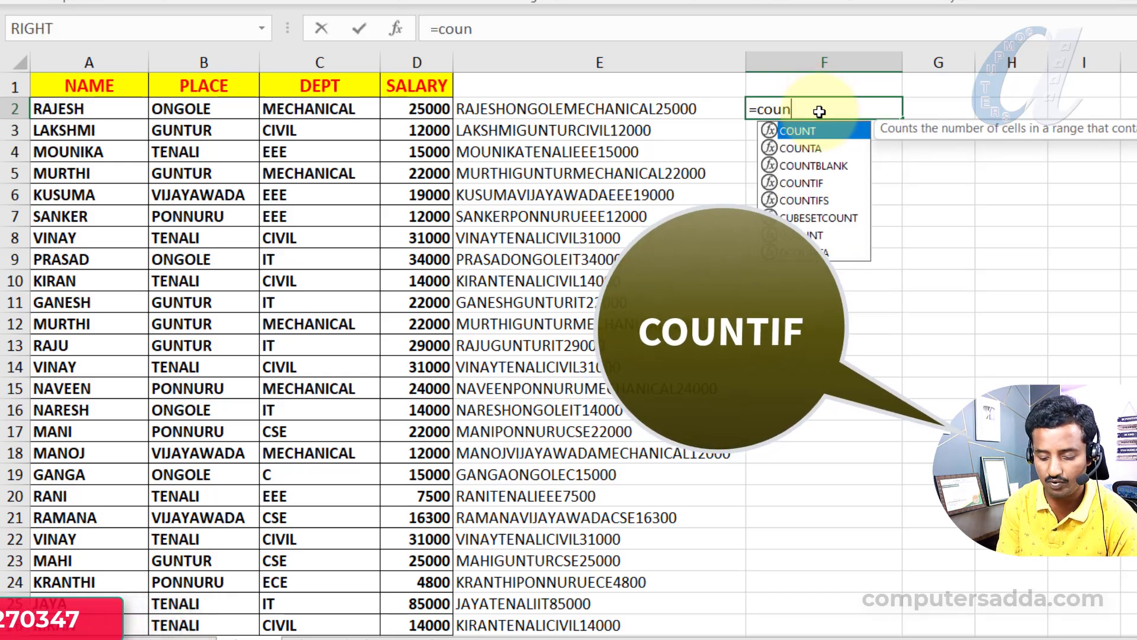
{"action": "key", "text": "Tab"}
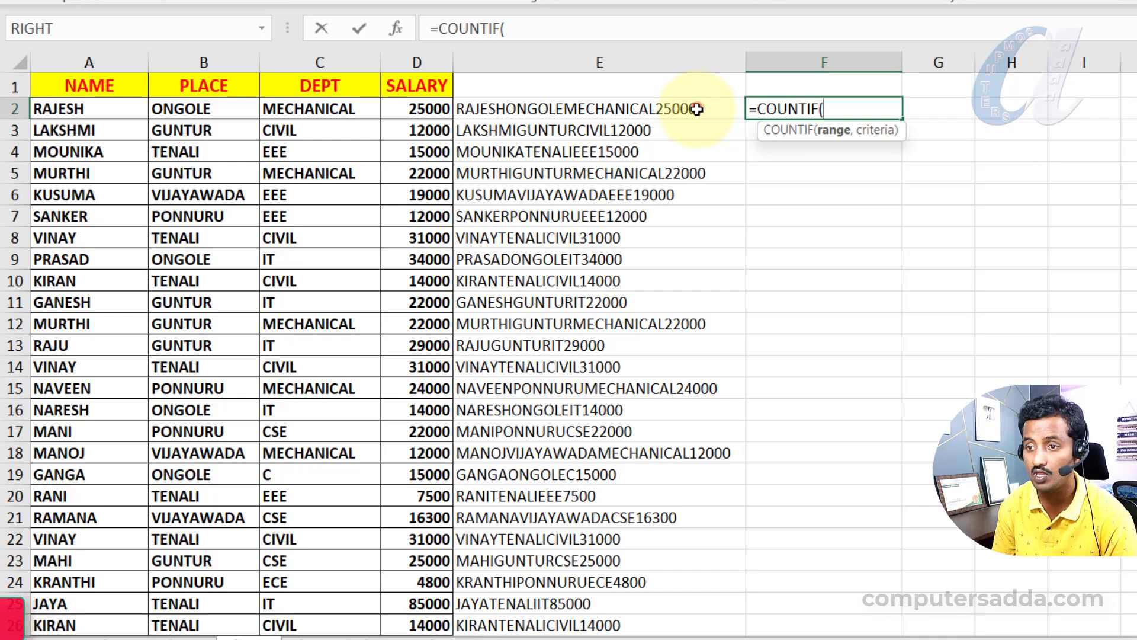
{"action": "left_click_drag", "start_coordinate": [696, 108], "coordinate": [657, 552]}
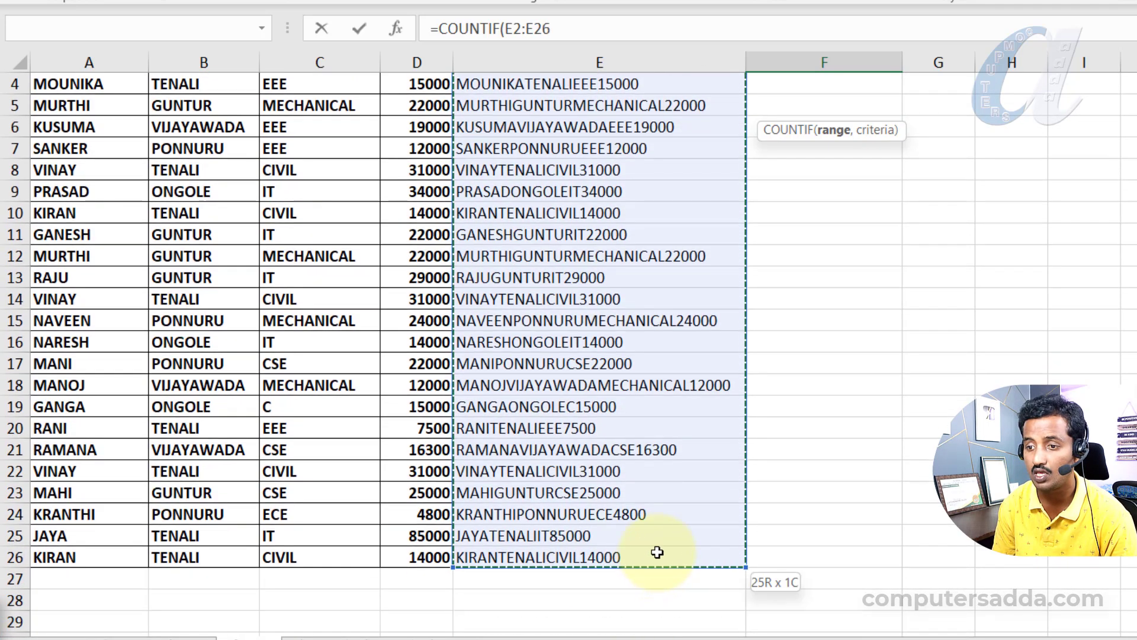
{"action": "scroll", "coordinate": [657, 552], "scroll_direction": "up", "scroll_amount": 1}
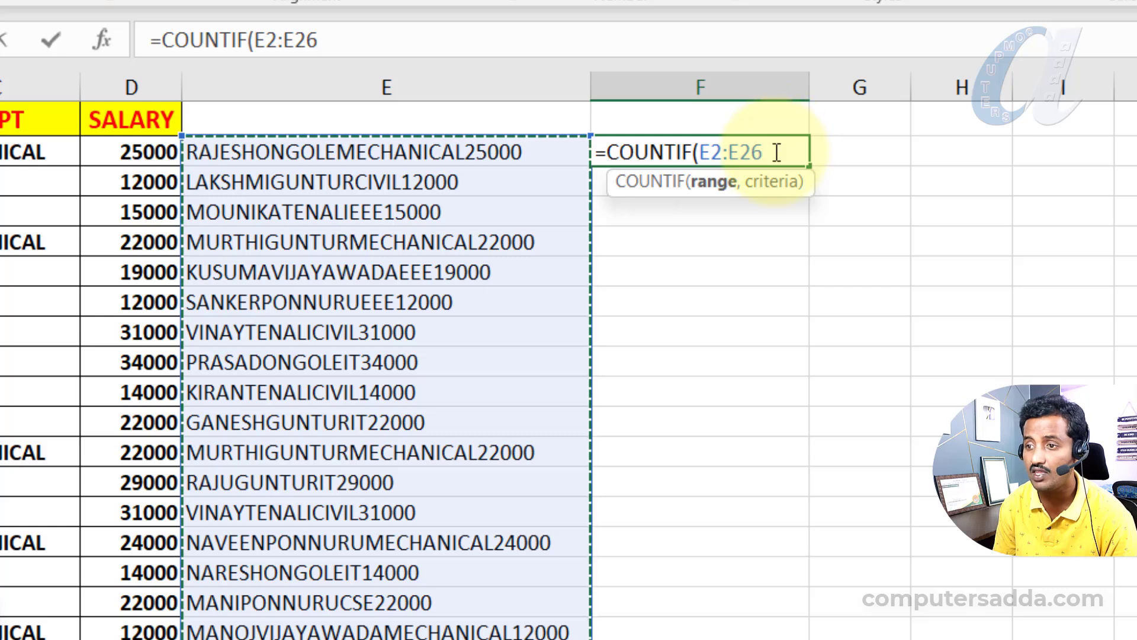
- Complete the F2 formula as =COUNTIF($E$2:$E$26,E2) with an absolute range, and fill it down through the employee rows
{"action": "left_click_drag", "start_coordinate": [770, 152], "coordinate": [707, 155]}
{"action": "key", "text": "F4"}
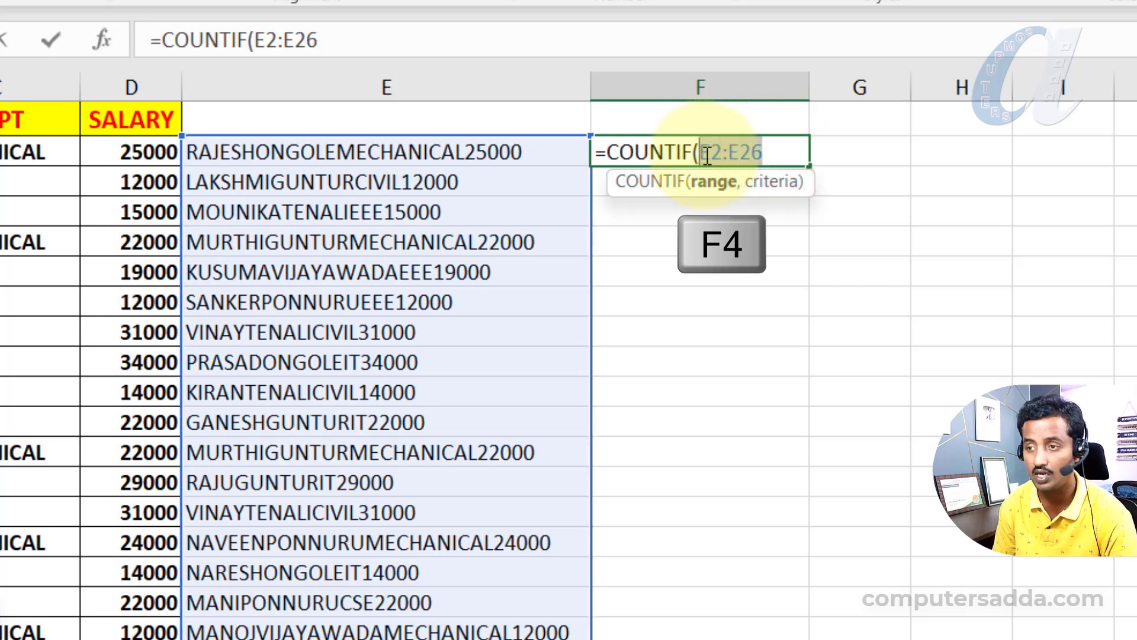
{"action": "left_click", "coordinate": [816, 159]}
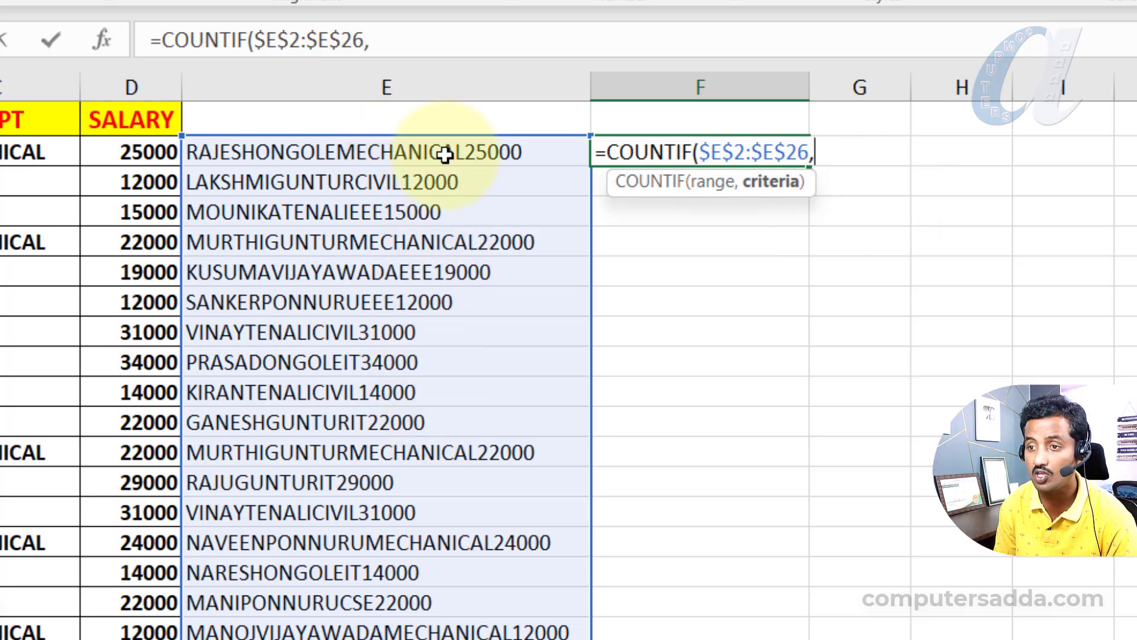
{"action": "left_click", "coordinate": [409, 151]}
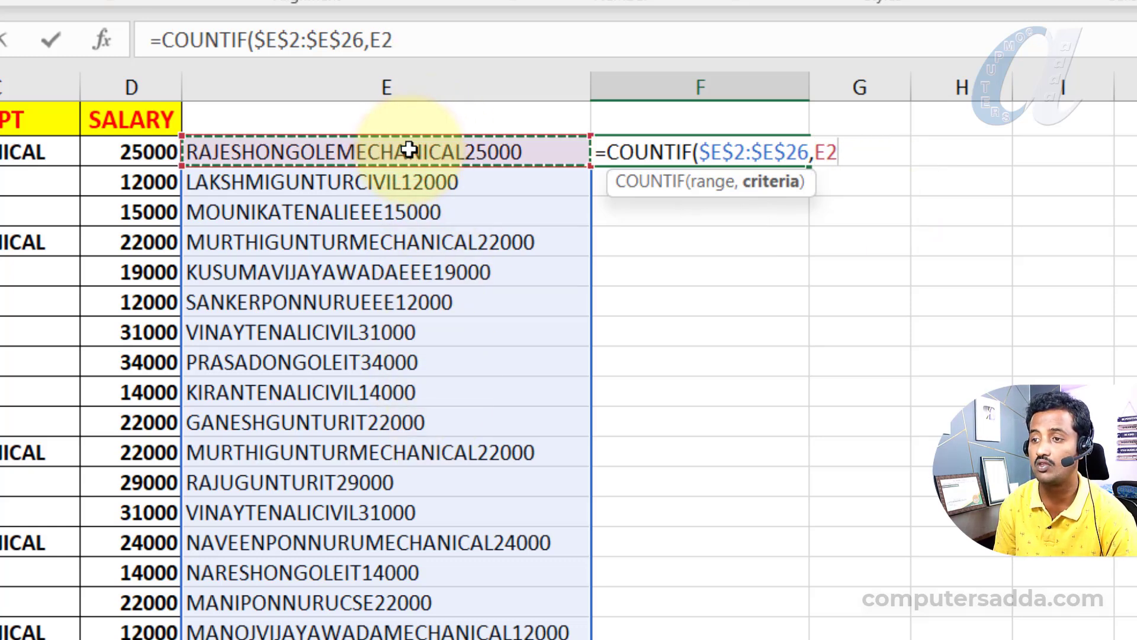
{"action": "key", "text": "Return"}
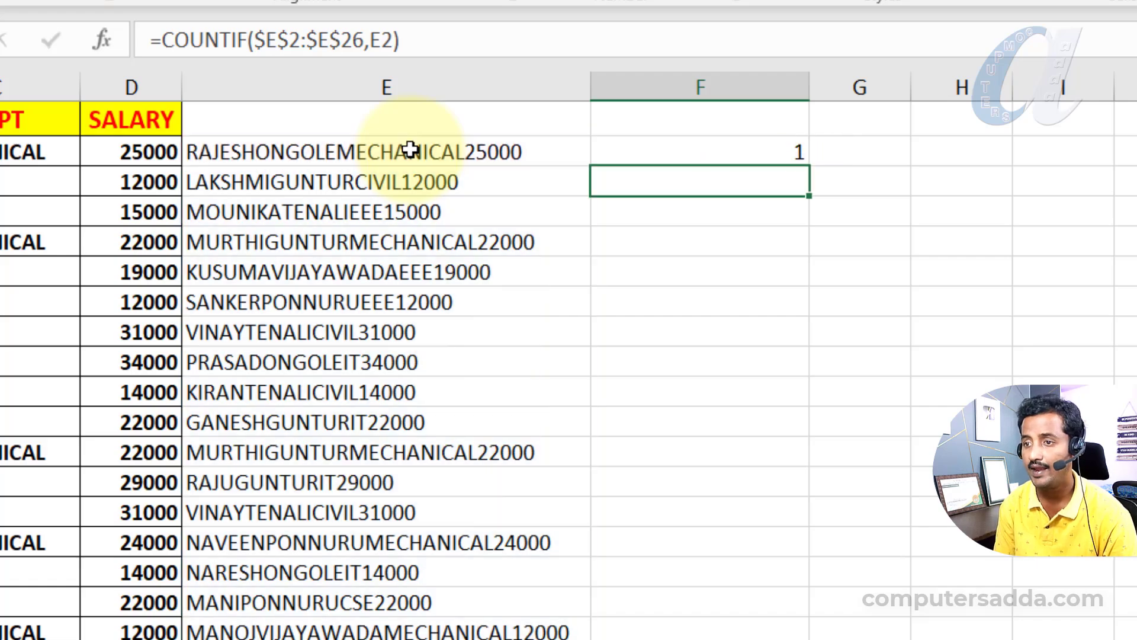
{"action": "left_click", "coordinate": [735, 152]}
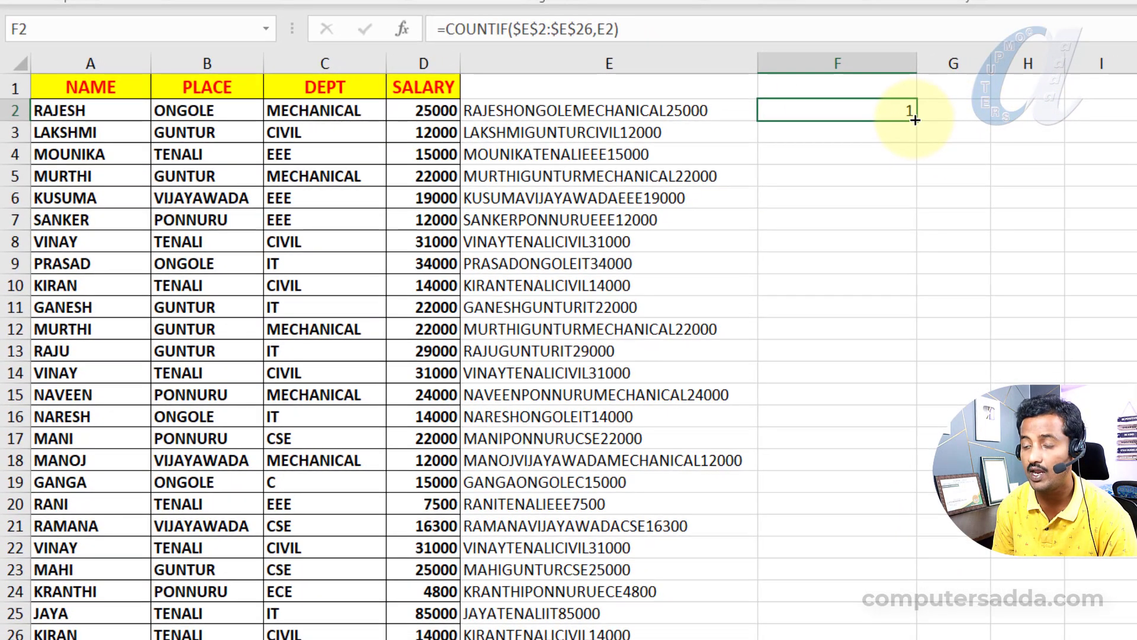
{"action": "double_click", "coordinate": [915, 122]}
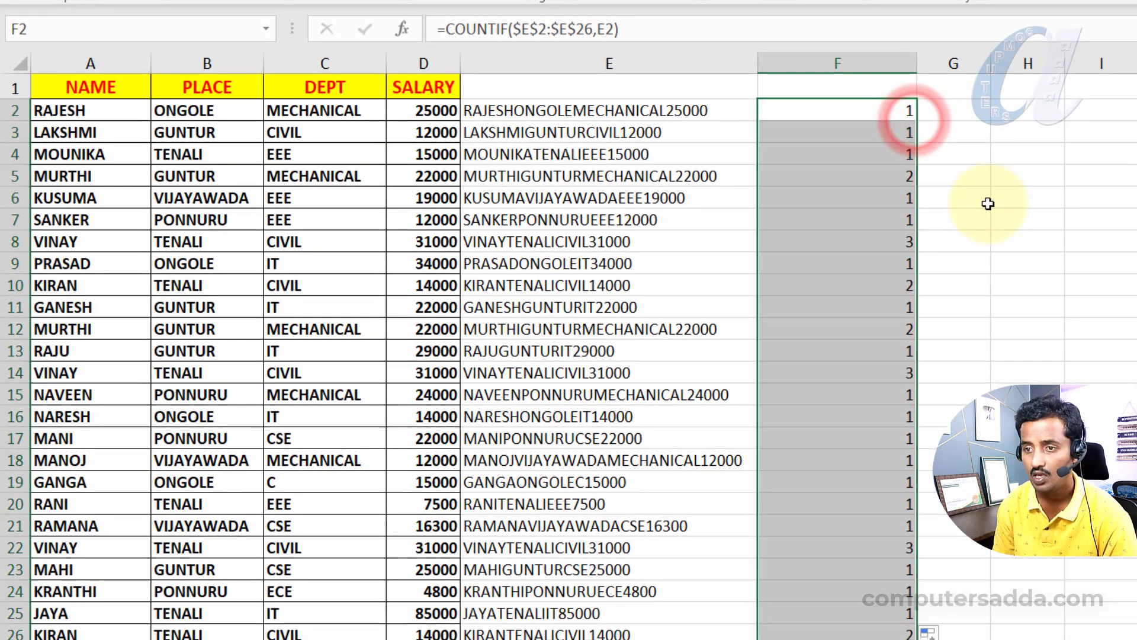
- Examine the COUNTIF results in column F against the joined values in column E, checking rows 5 and 8 for repeated entries
{"action": "left_click", "coordinate": [877, 181]}
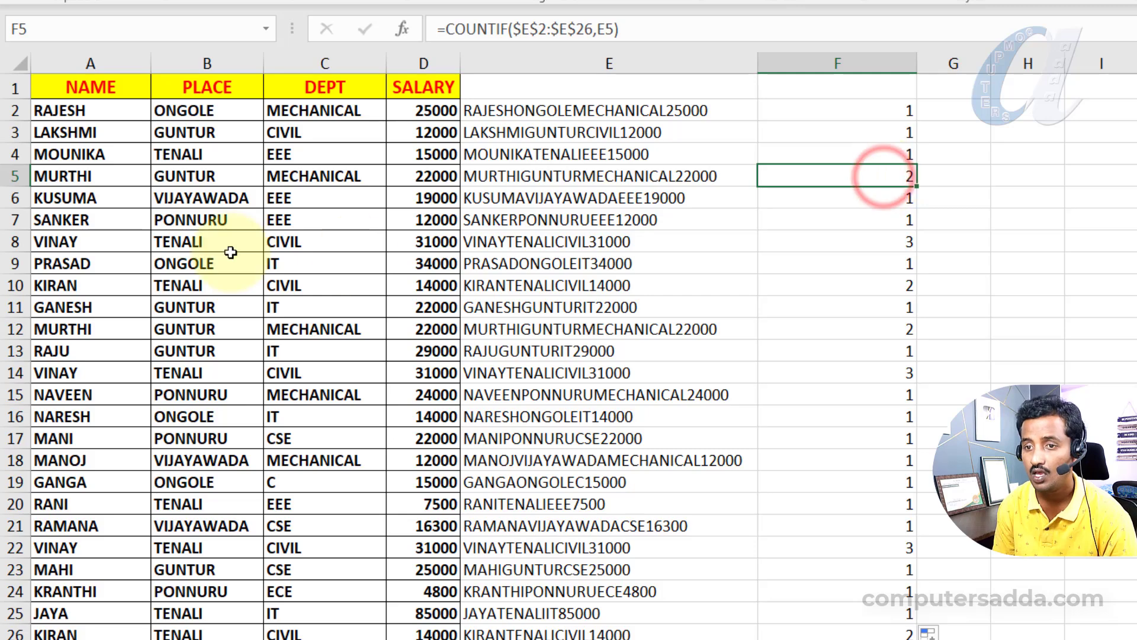
{"action": "left_click_drag", "start_coordinate": [102, 243], "coordinate": [754, 249]}
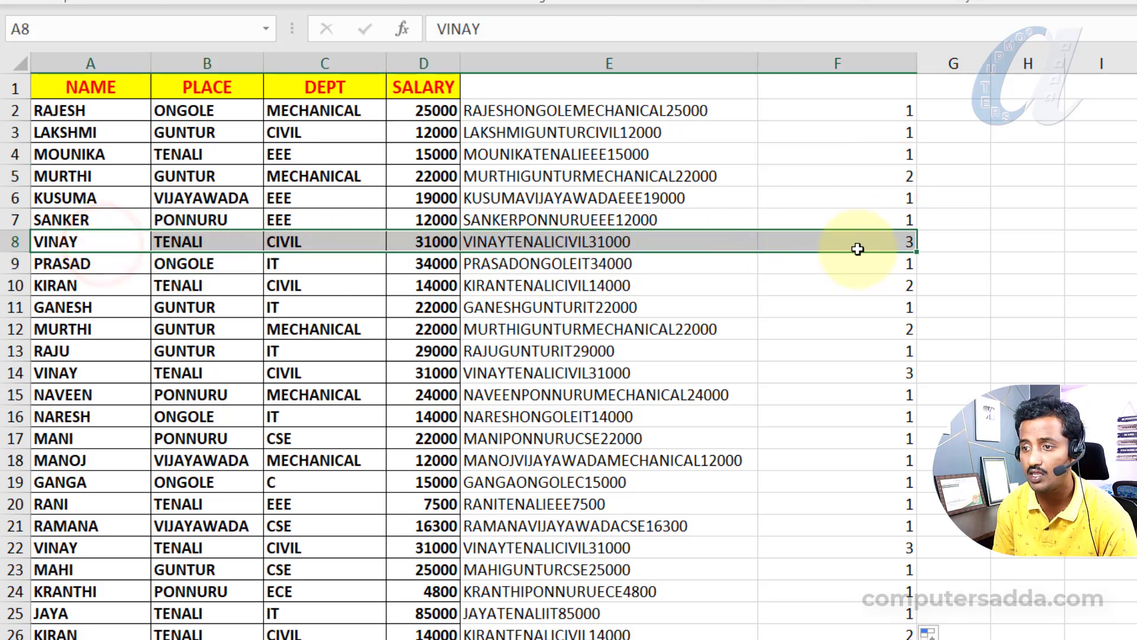
{"action": "left_click", "coordinate": [891, 245]}
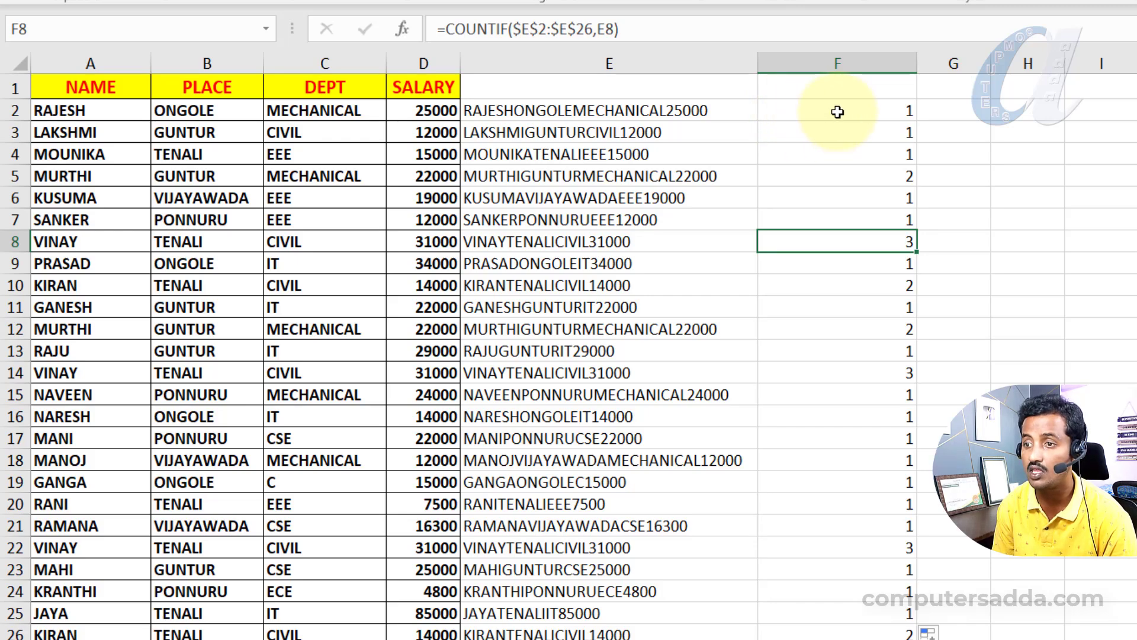
{"action": "left_click_drag", "start_coordinate": [838, 112], "coordinate": [843, 634]}
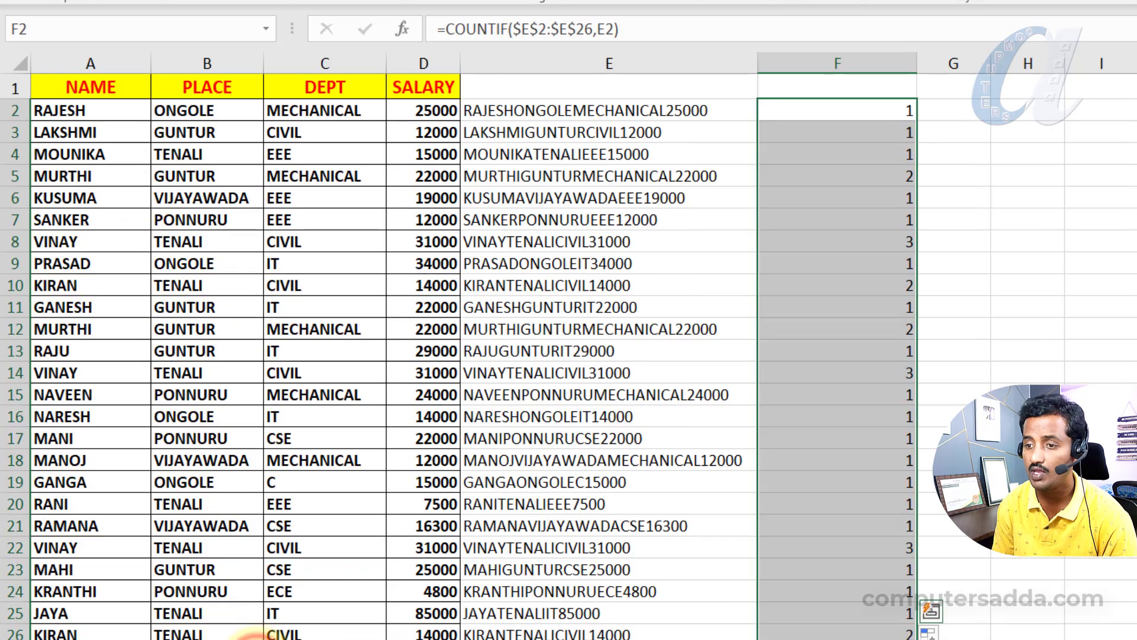
{"action": "left_click", "coordinate": [630, 110]}
{"action": "key", "text": "ctrl+shift+Down"}
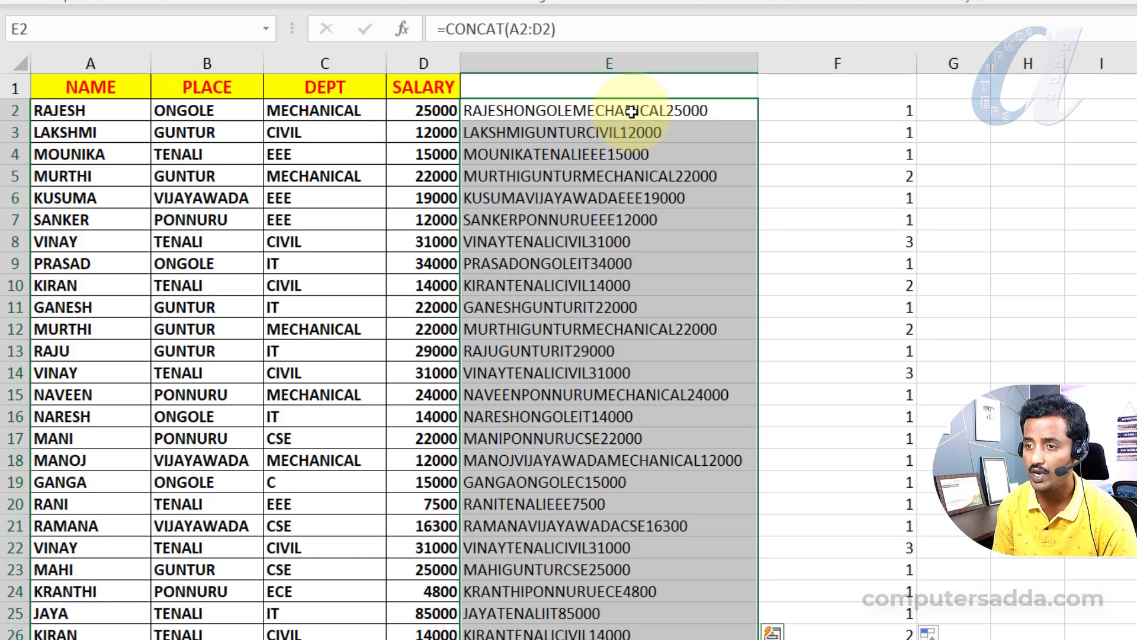
{"action": "left_click_drag", "start_coordinate": [632, 110], "coordinate": [618, 628]}
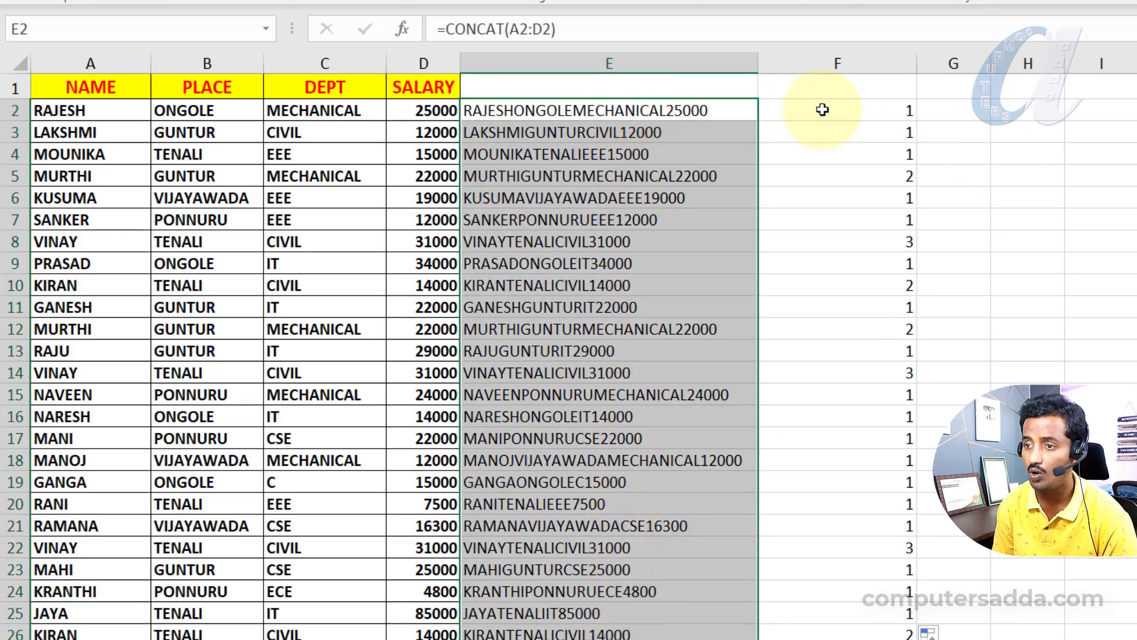
{"action": "left_click_drag", "start_coordinate": [822, 110], "coordinate": [822, 624]}
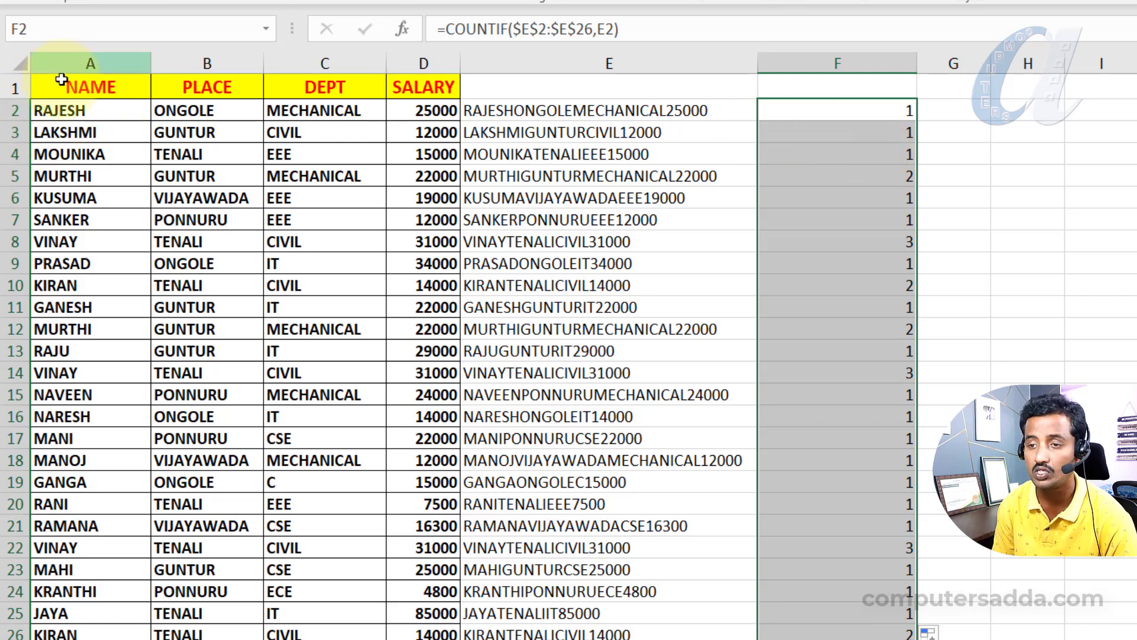
- Create a formula-based conditional formatting rule for A2:F26 with the condition =$F2>1
{"action": "left_click_drag", "start_coordinate": [71, 110], "coordinate": [846, 637]}
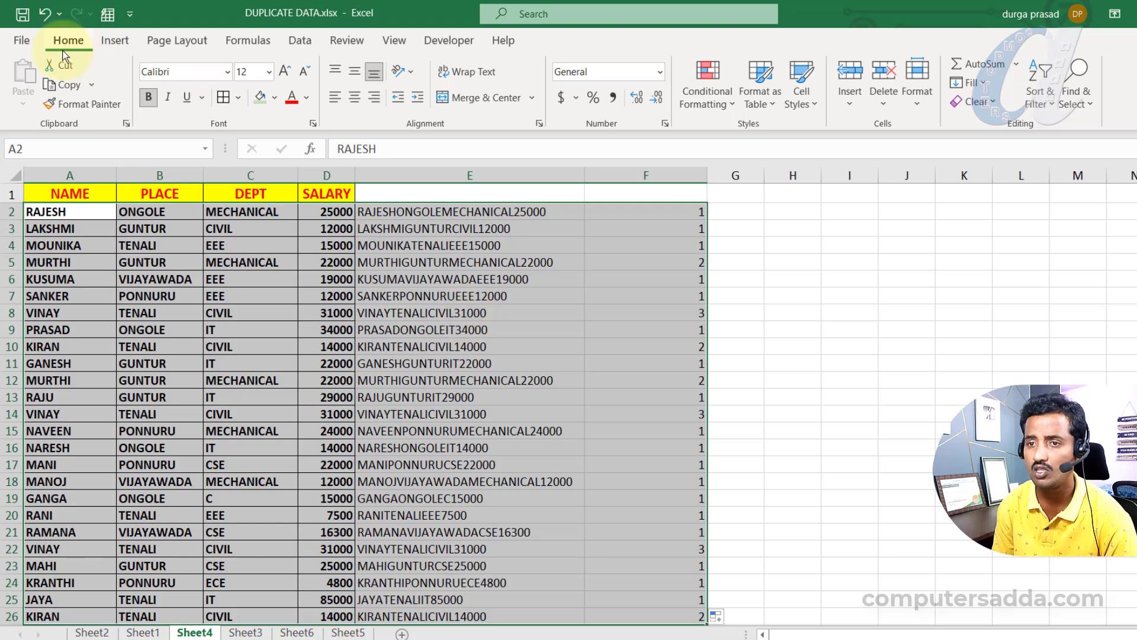
{"action": "left_click", "coordinate": [719, 104]}
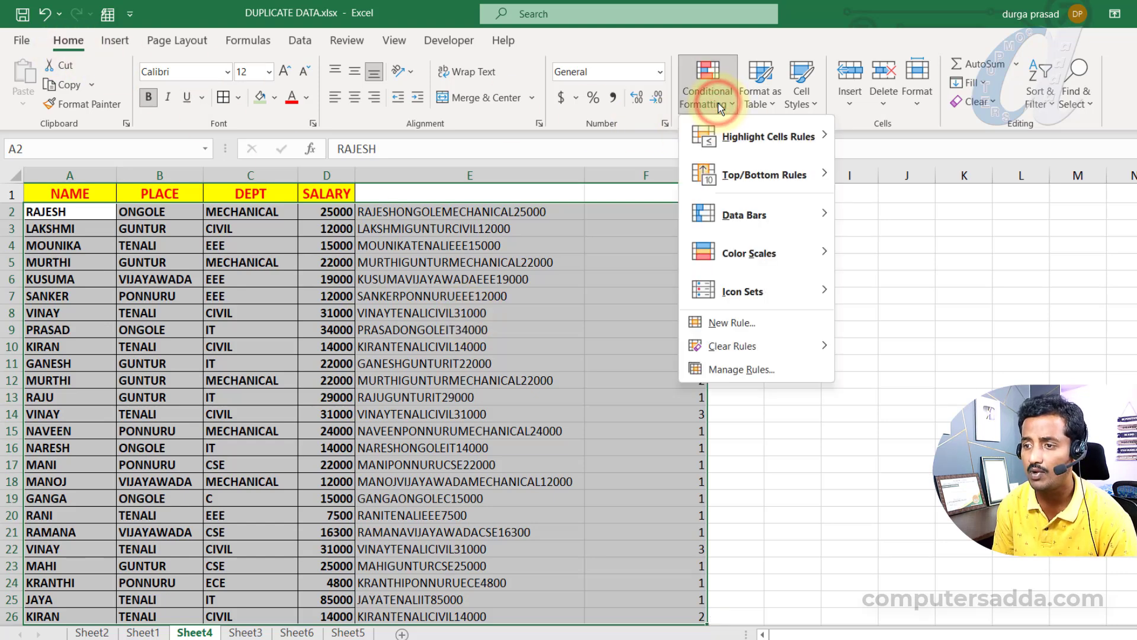
{"action": "left_click", "coordinate": [735, 328]}
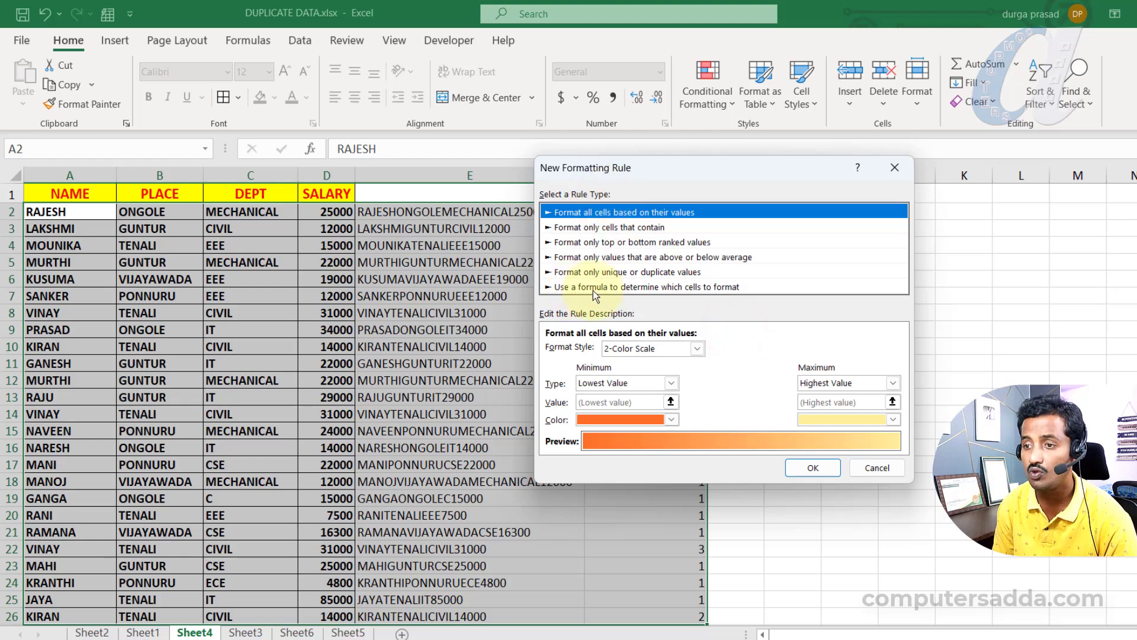
{"action": "left_click", "coordinate": [646, 286]}
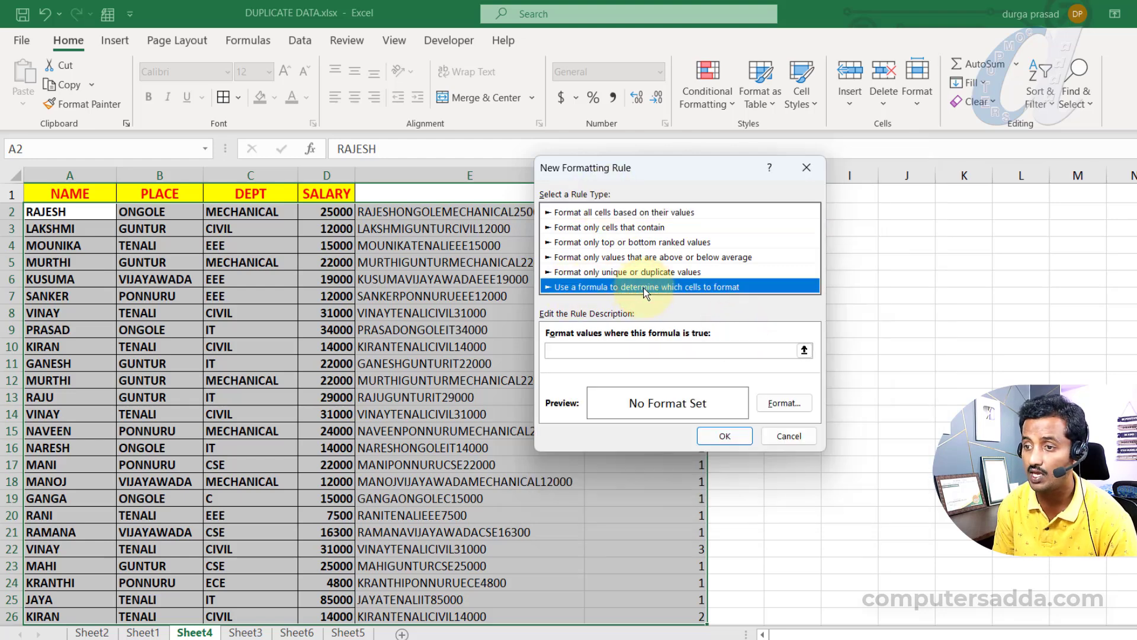
{"action": "left_click", "coordinate": [581, 355]}
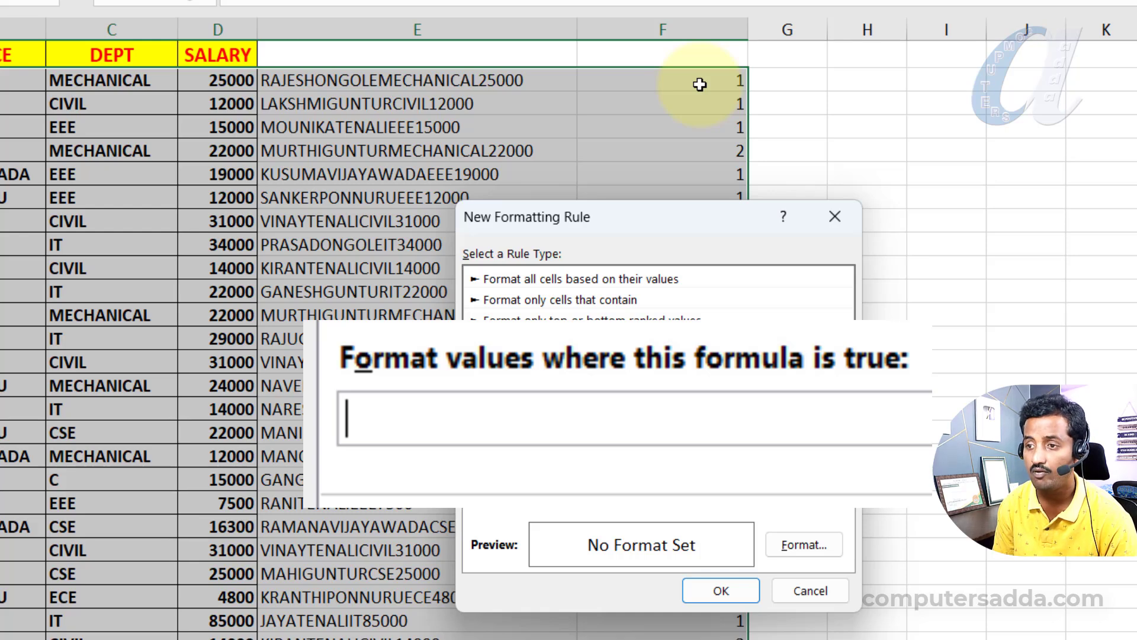
{"action": "left_click", "coordinate": [700, 85]}
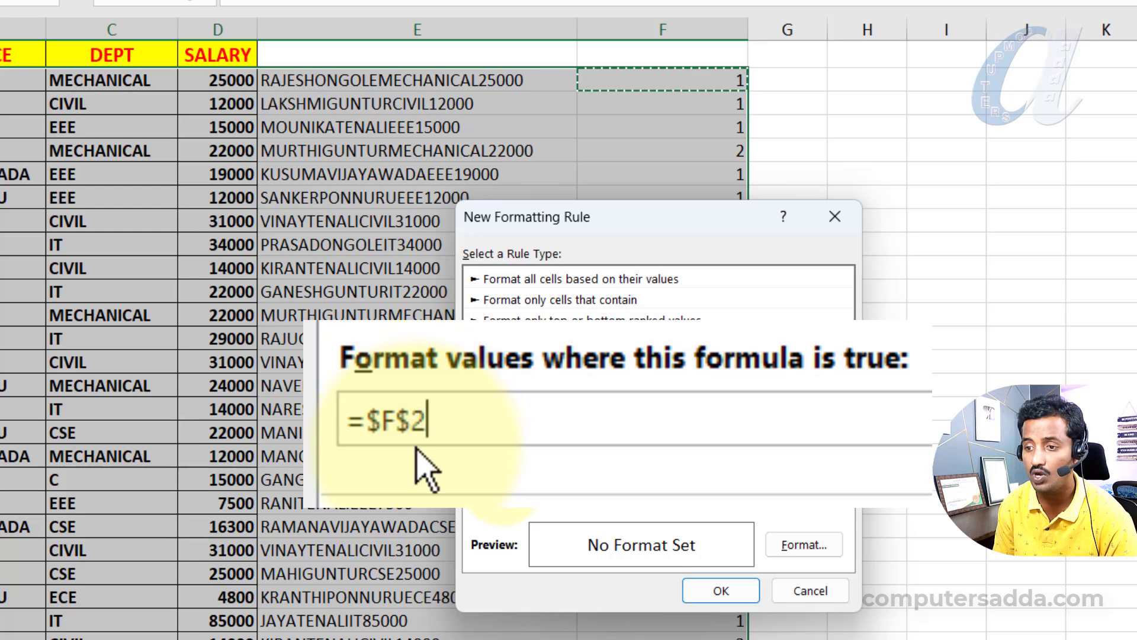
{"action": "left_click", "coordinate": [414, 425]}
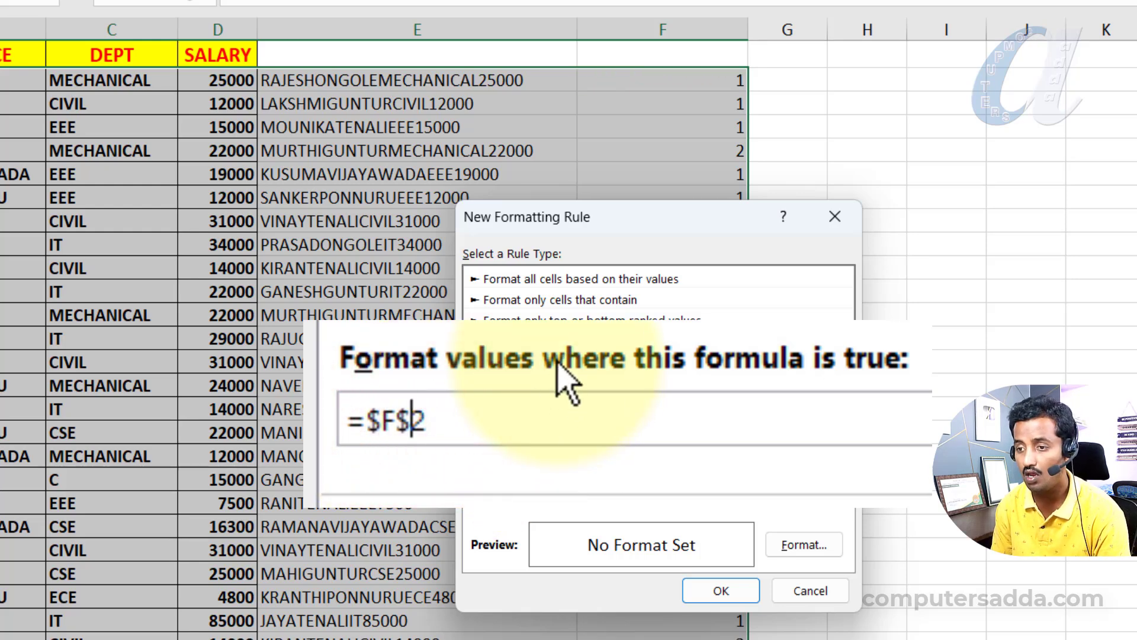
{"action": "key", "text": "BackSpace"}
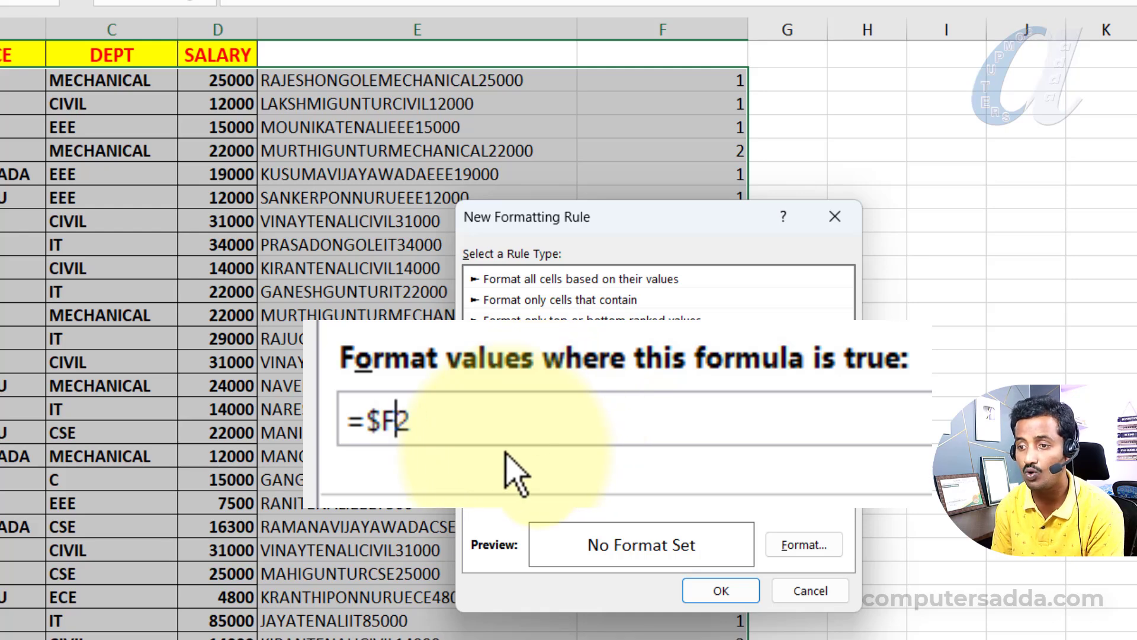
{"action": "left_click", "coordinate": [516, 428]}
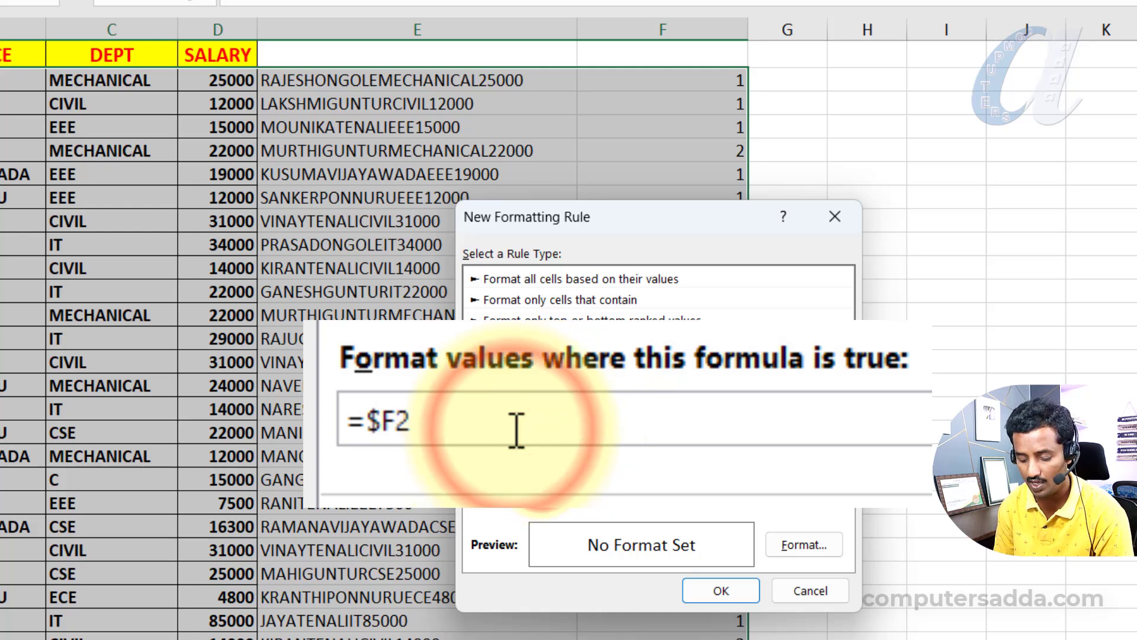
{"action": "type", "text": ">1"}
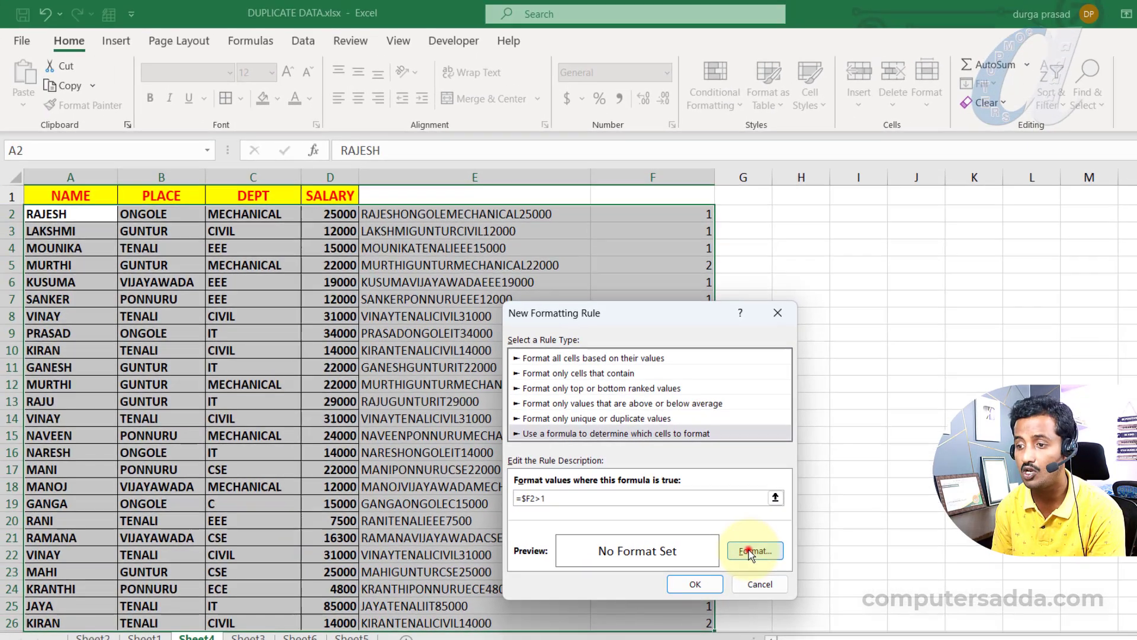
- Give the duplicate-row rule a red fill and a gold font colour, and apply it to the selected range
{"action": "left_click", "coordinate": [804, 545]}
{"action": "left_click", "coordinate": [703, 114]}
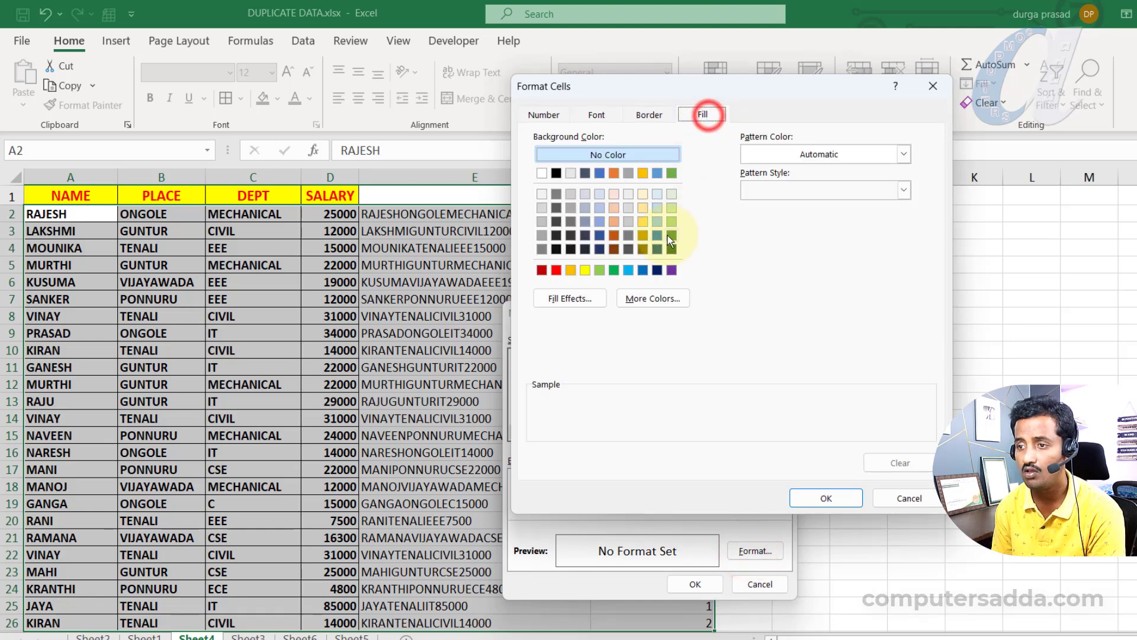
{"action": "left_click", "coordinate": [557, 270]}
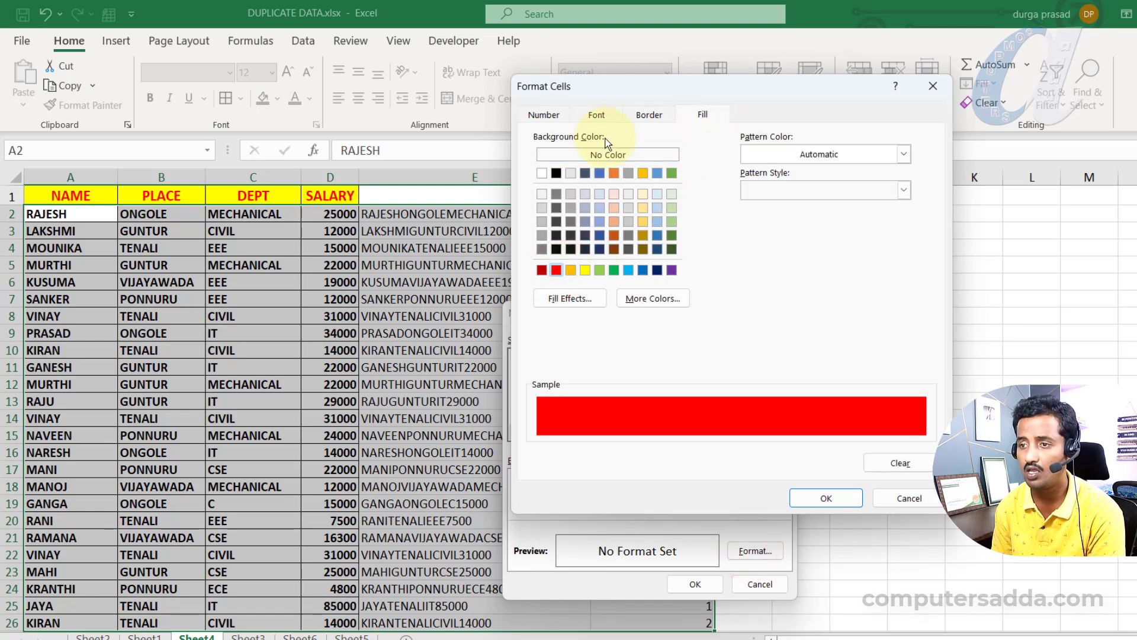
{"action": "left_click", "coordinate": [596, 114]}
{"action": "left_click", "coordinate": [814, 256]}
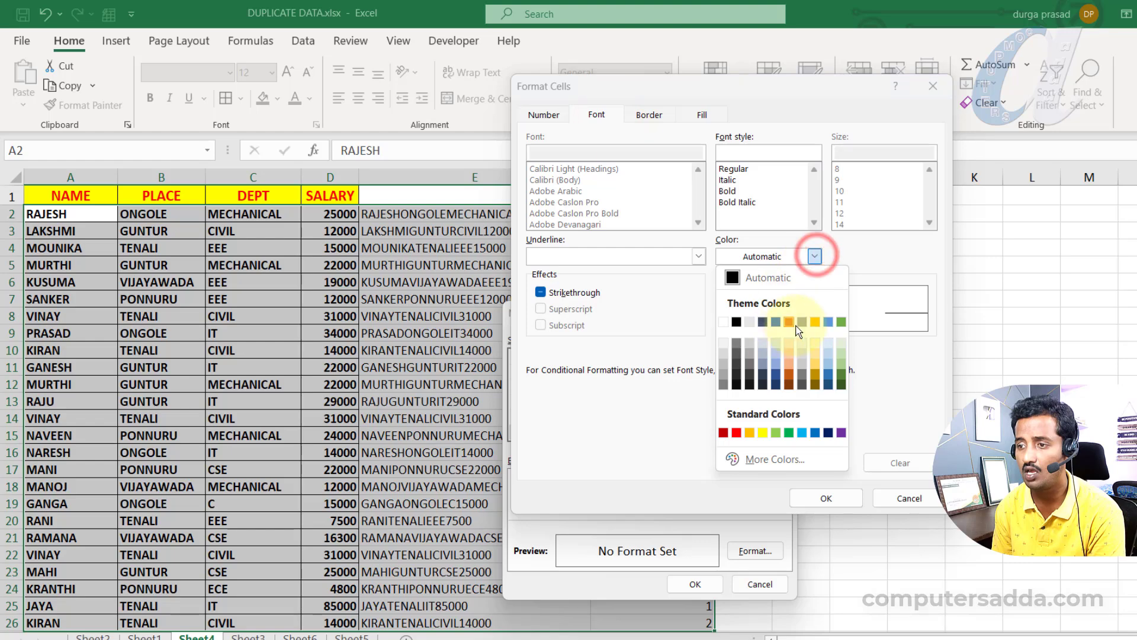
{"action": "left_click", "coordinate": [817, 322]}
{"action": "left_click", "coordinate": [827, 499]}
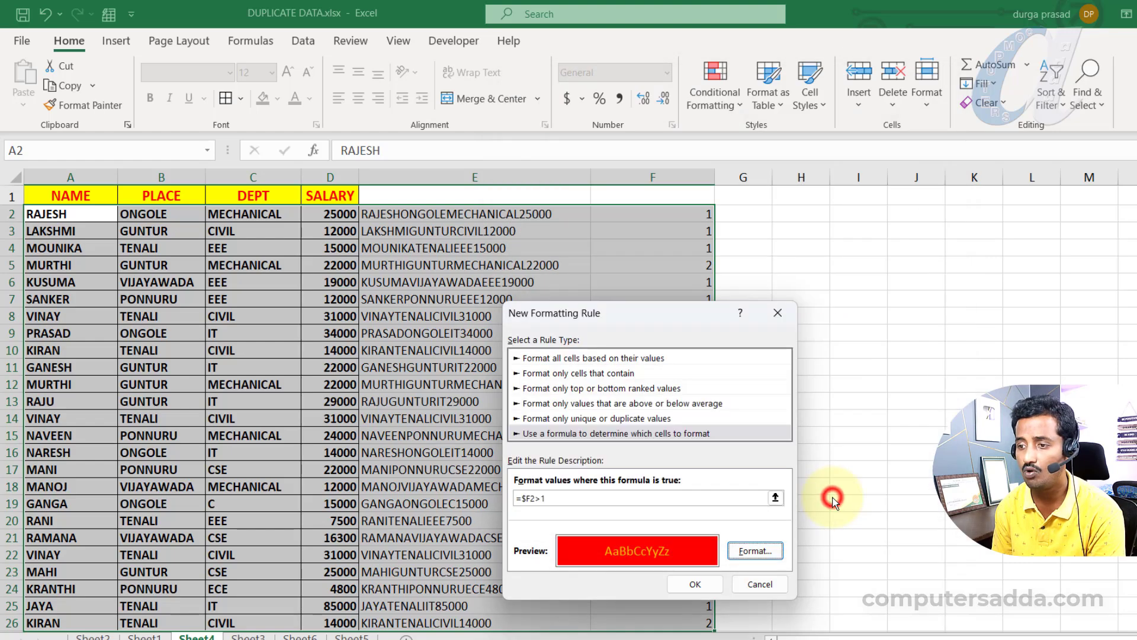
{"action": "left_click", "coordinate": [695, 585]}
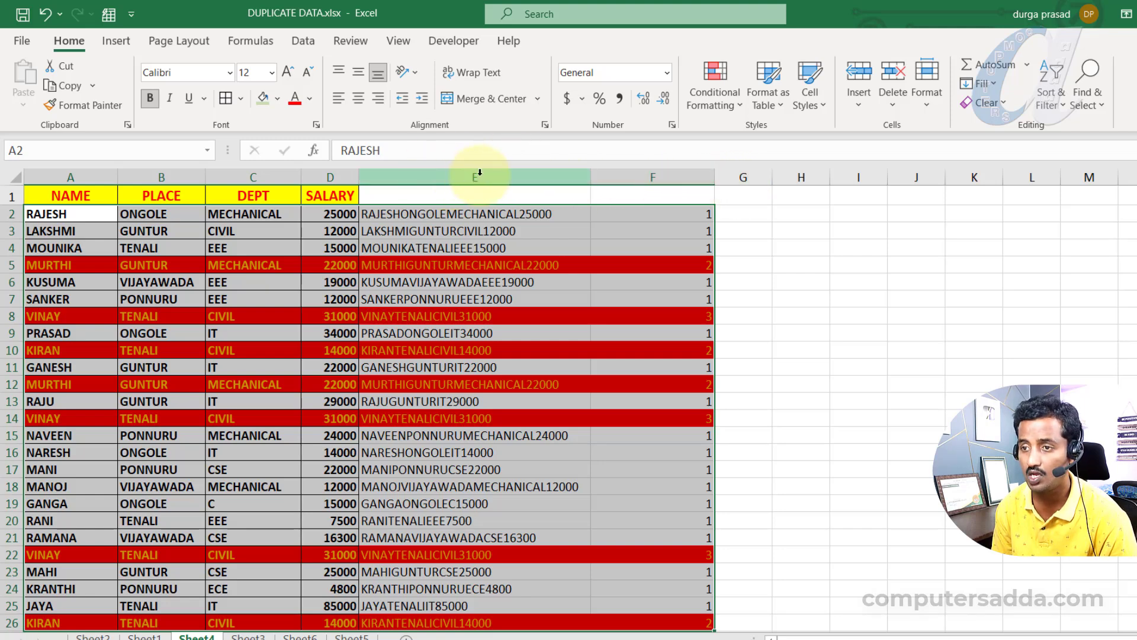
- Hide helper columns E and F so only the employee data and its duplicate highlighting show
{"action": "left_click_drag", "start_coordinate": [480, 172], "coordinate": [653, 177]}
{"action": "right_click", "coordinate": [653, 177]}
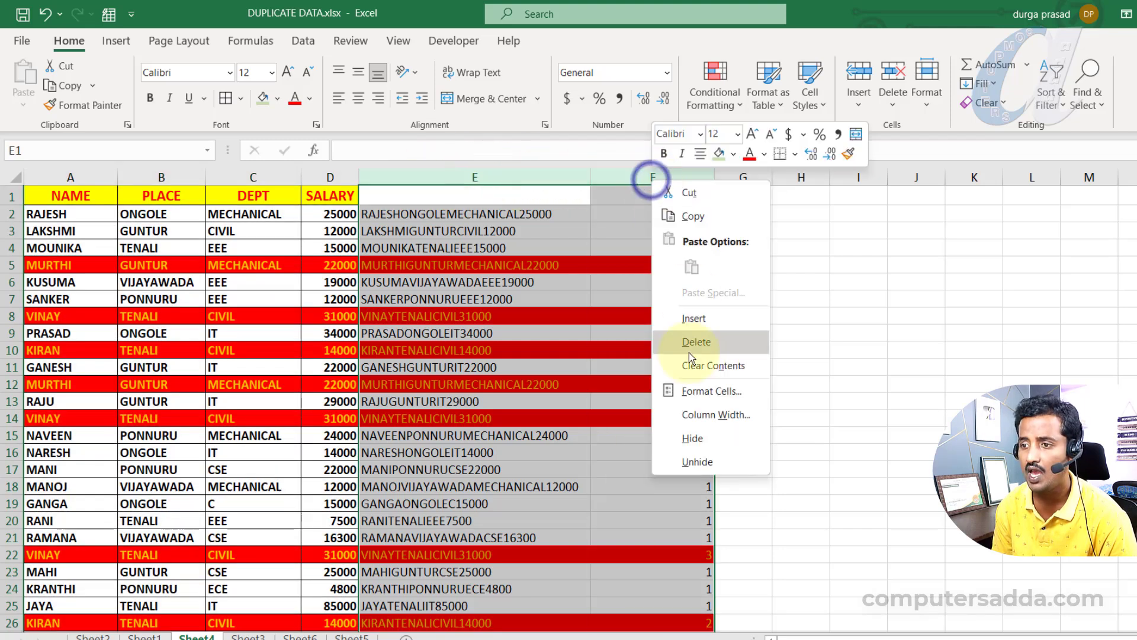
{"action": "left_click", "coordinate": [693, 438]}
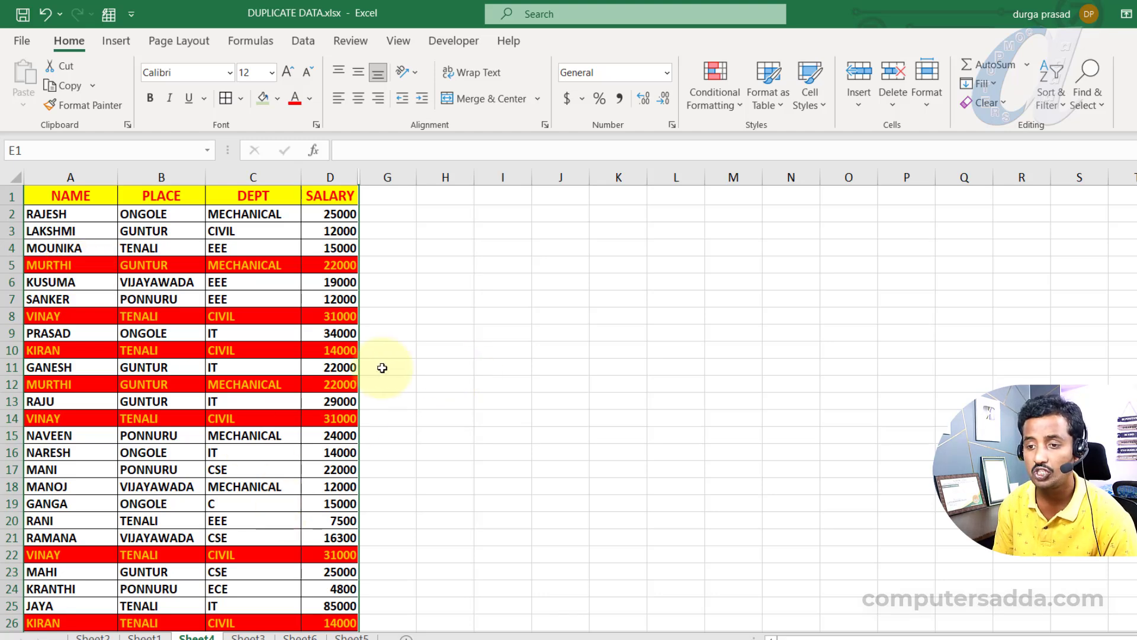
- Switch to Sheet6 and widen column E for the joined employee values
{"action": "left_click", "coordinate": [298, 637]}
{"action": "left_click_drag", "start_coordinate": [83, 214], "coordinate": [160, 265]}
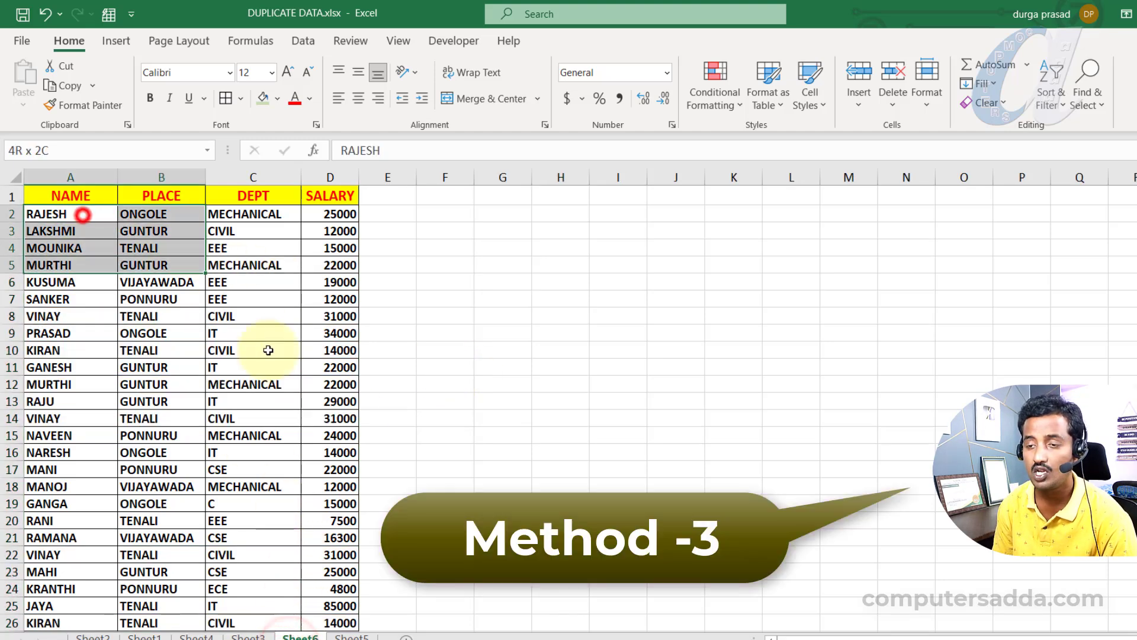
{"action": "left_click_drag", "start_coordinate": [268, 350], "coordinate": [327, 595]}
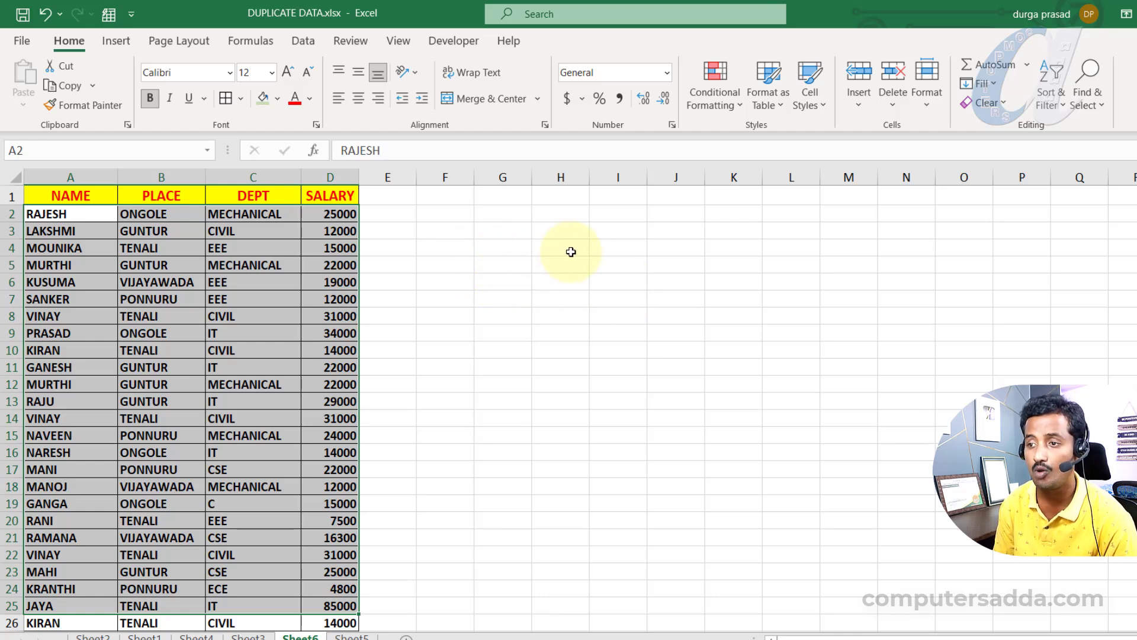
{"action": "left_click", "coordinate": [514, 215]}
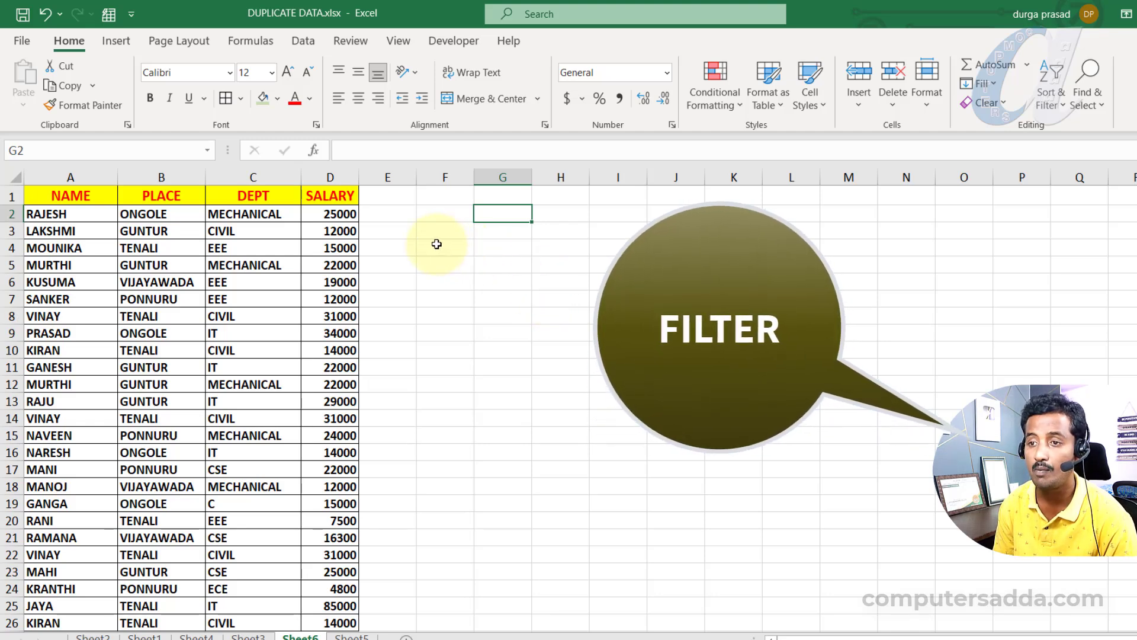
{"action": "left_click_drag", "start_coordinate": [417, 177], "coordinate": [471, 178]}
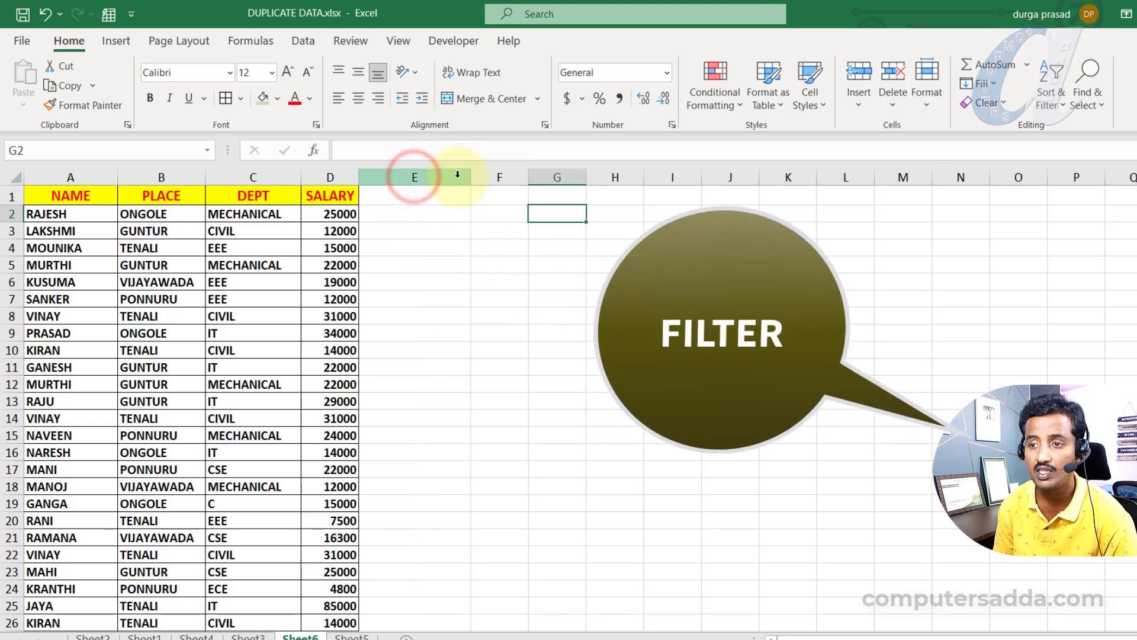
- Enter =CONCAT(A2:D2) in E2 to join the first employee's fields, and fill it down through row 26
{"action": "left_click_drag", "start_coordinate": [59, 214], "coordinate": [343, 213]}
{"action": "left_click", "coordinate": [440, 217]}
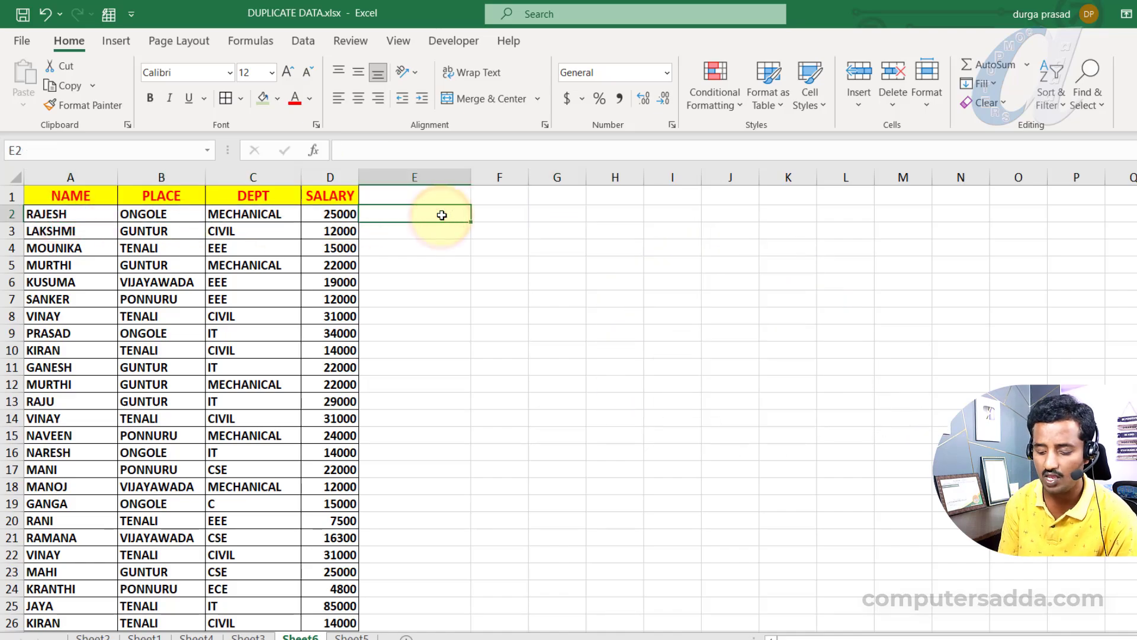
{"action": "type", "text": "=con"}
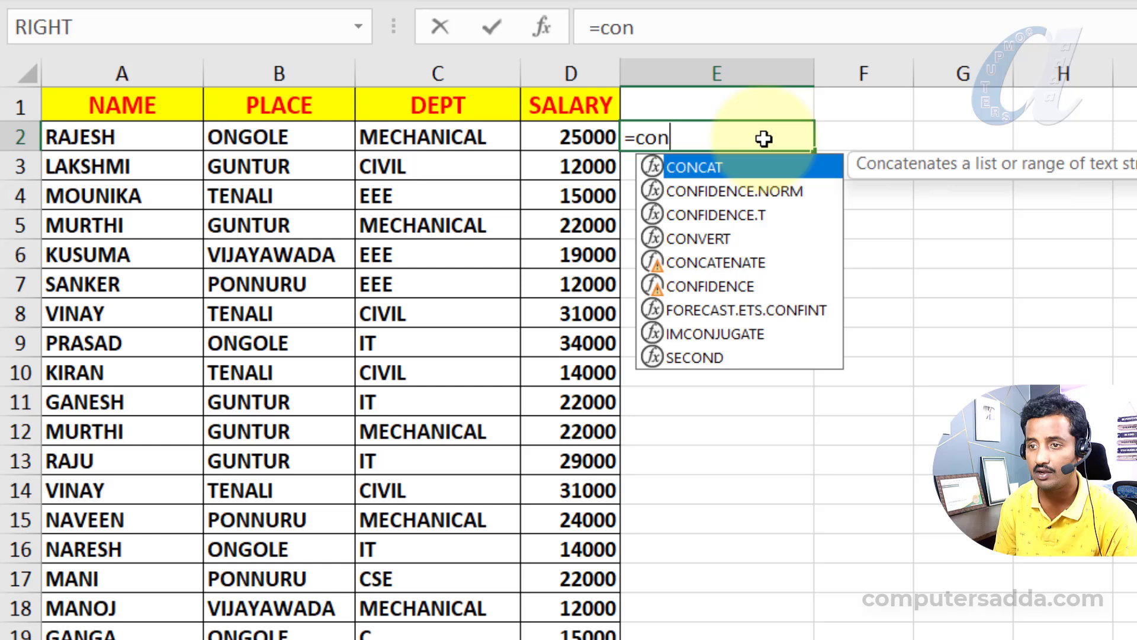
{"action": "key", "text": "Tab"}
{"action": "left_click_drag", "start_coordinate": [68, 139], "coordinate": [551, 132]}
{"action": "type", "text": ")"}
{"action": "key", "text": "Return"}
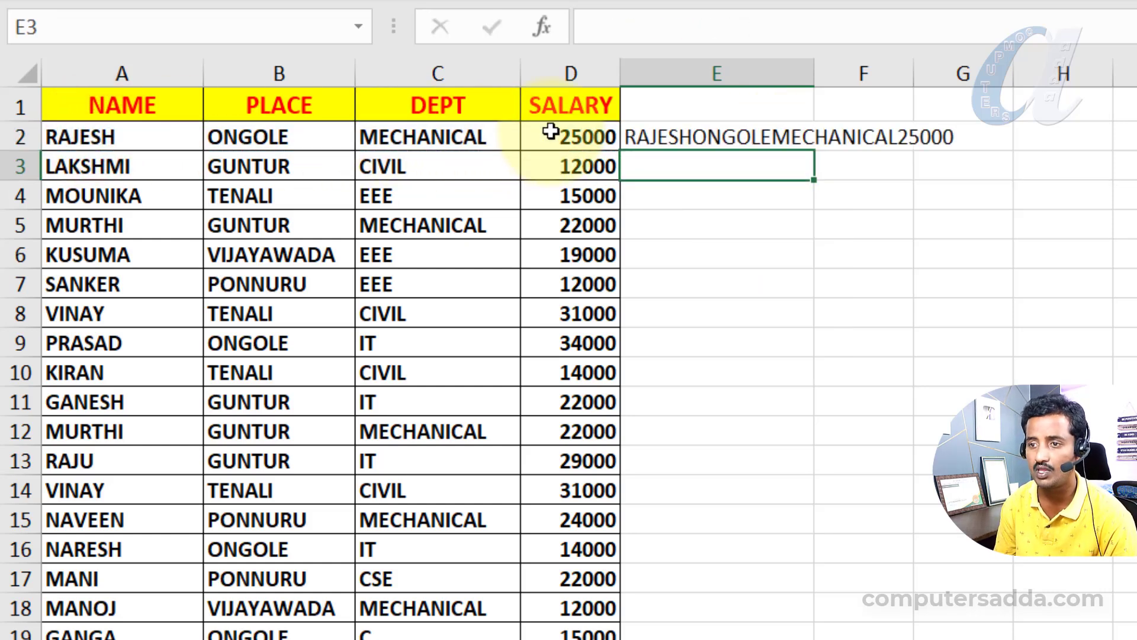
{"action": "left_click", "coordinate": [808, 147]}
{"action": "mouse_move", "coordinate": [814, 152]}
{"action": "left_mouse_down"}
{"action": "mouse_move", "coordinate": [818, 325]}
{"action": "mouse_move", "coordinate": [812, 157]}
{"action": "left_mouse_up"}
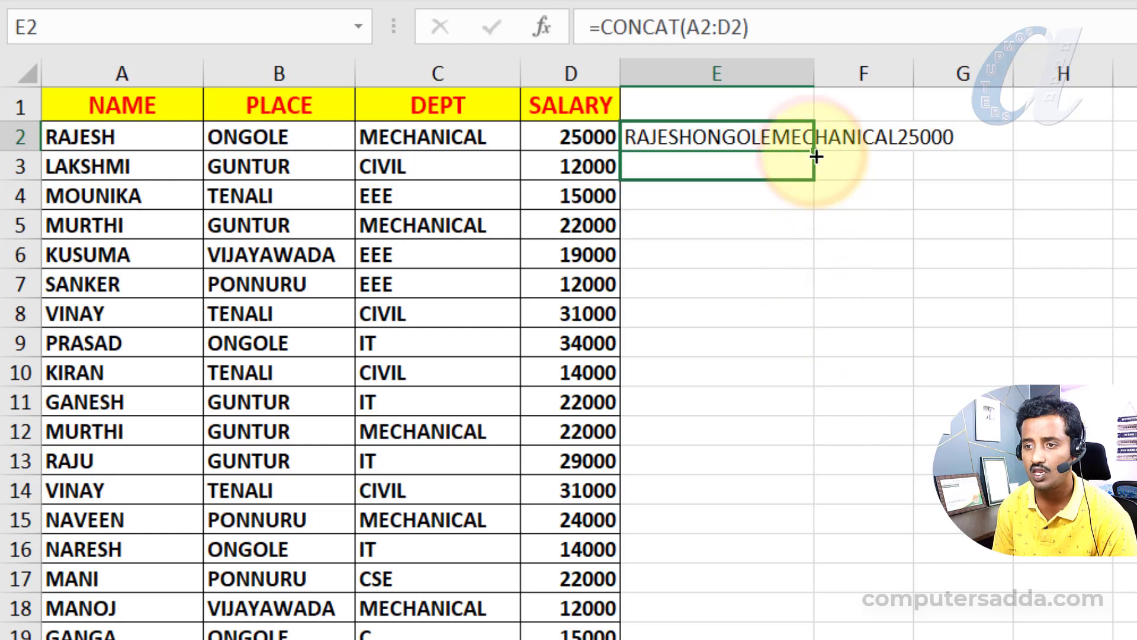
{"action": "double_click", "coordinate": [811, 152]}
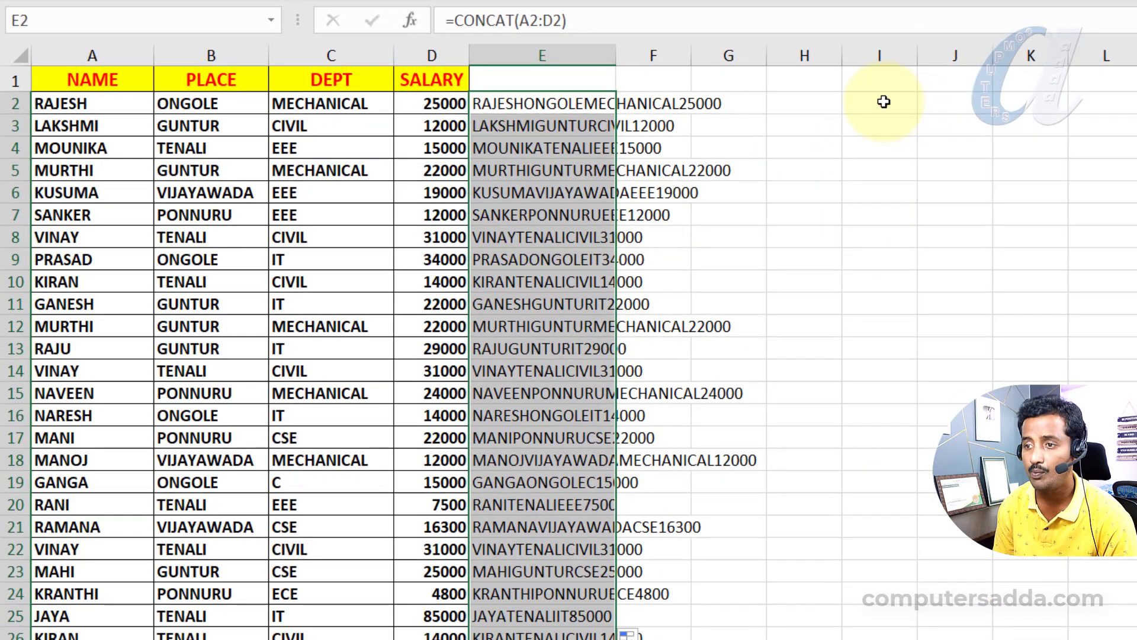
- Start a FILTER formula in I2 with the employee data A2:D26 as its array
{"action": "left_click", "coordinate": [884, 102]}
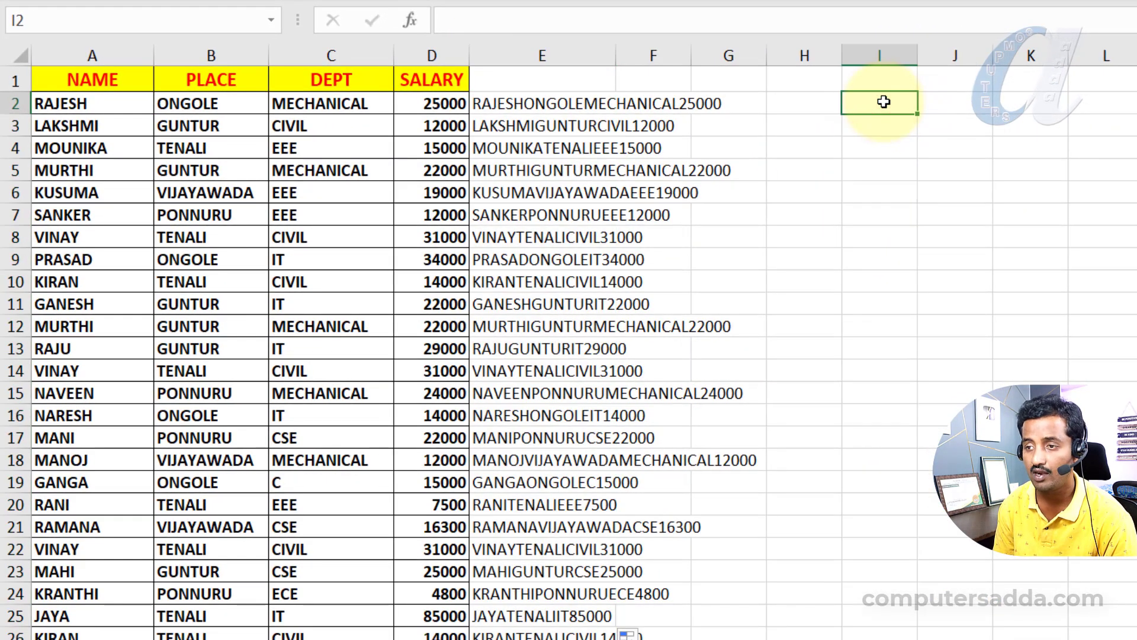
{"action": "type", "text": "="}
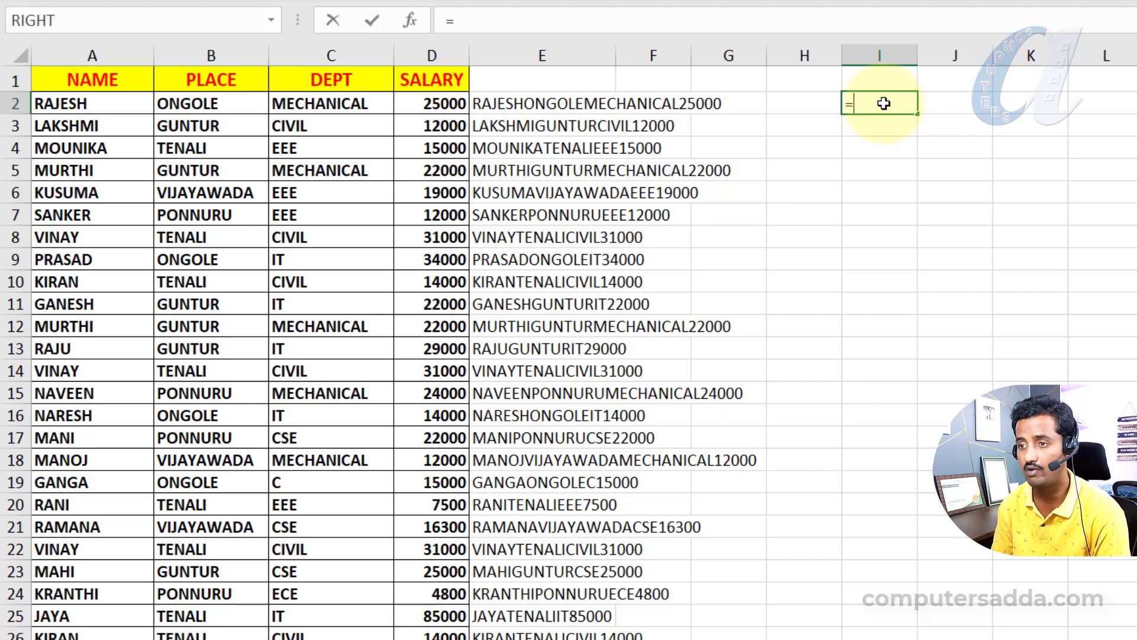
{"action": "type", "text": "filt"}
{"action": "key", "text": "Tab"}
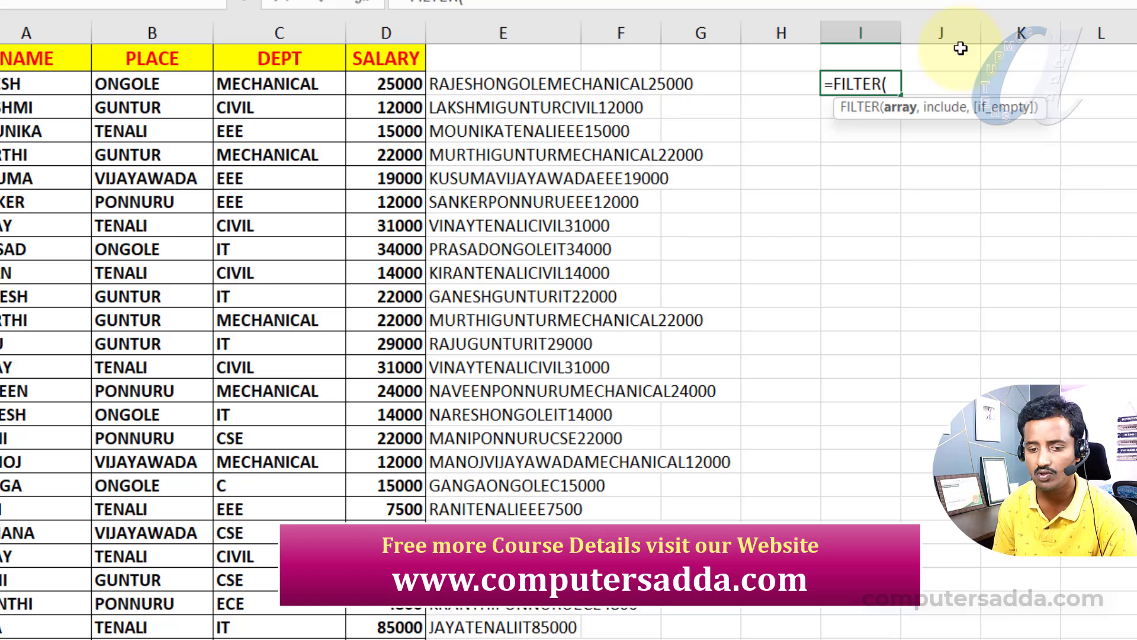
{"action": "left_click", "coordinate": [94, 73]}
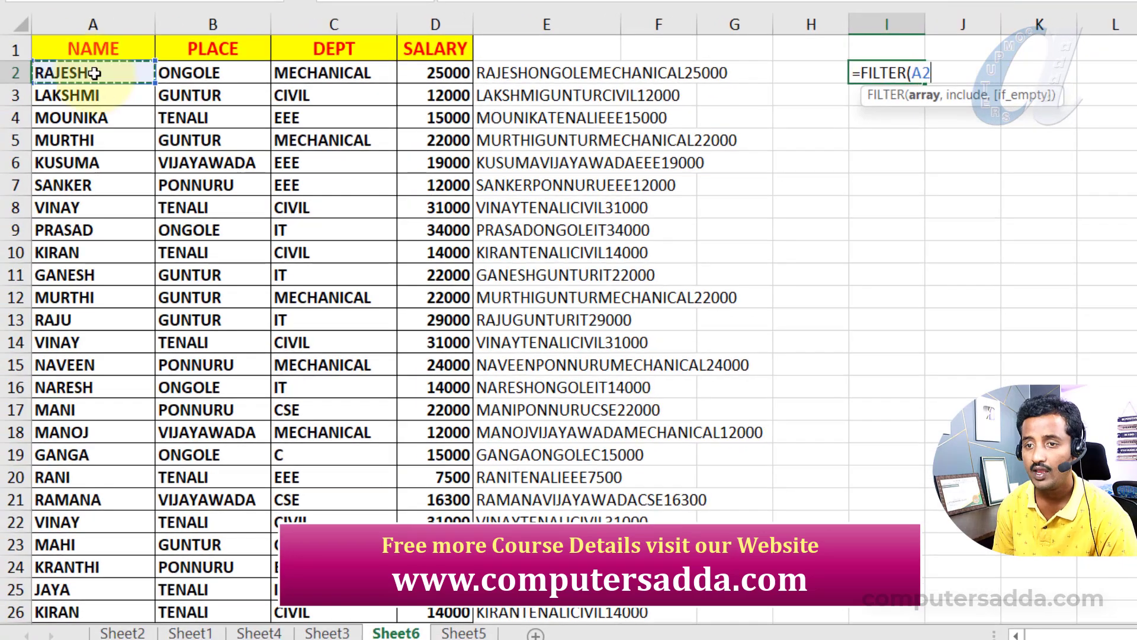
{"action": "left_click_drag", "start_coordinate": [95, 73], "coordinate": [403, 76]}
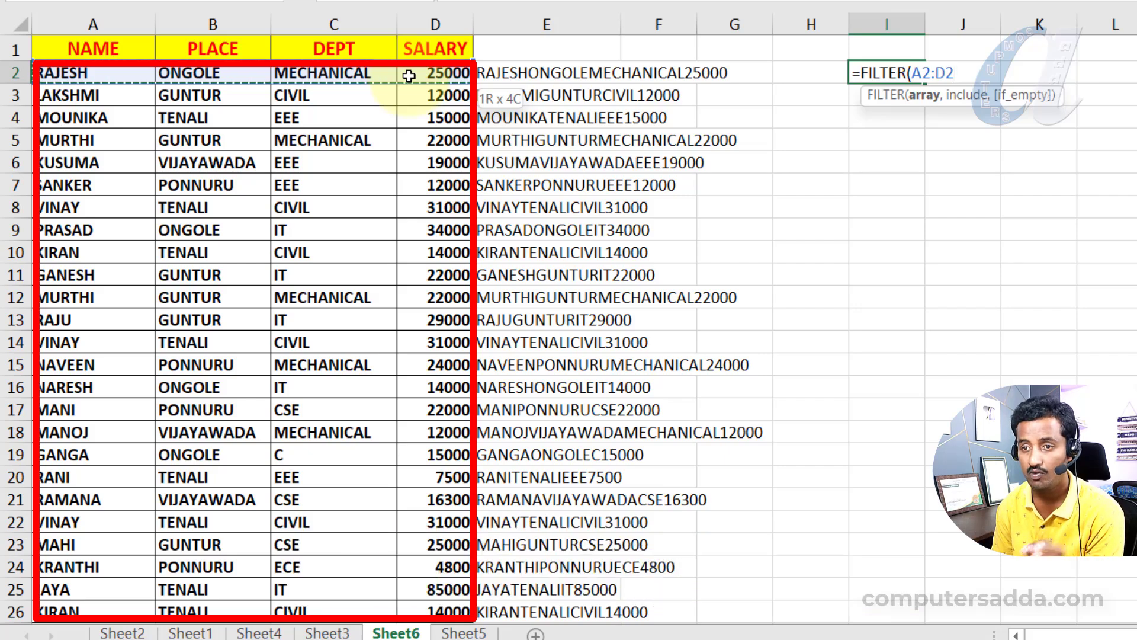
{"action": "left_click_drag", "start_coordinate": [409, 75], "coordinate": [431, 533]}
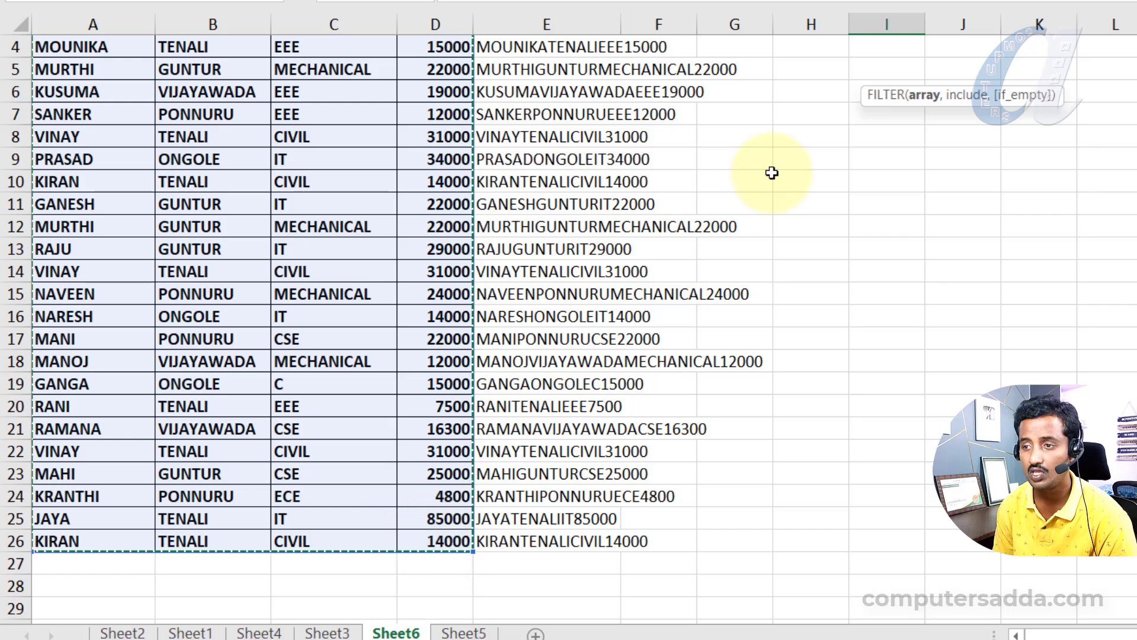
{"action": "type", "text": ","}
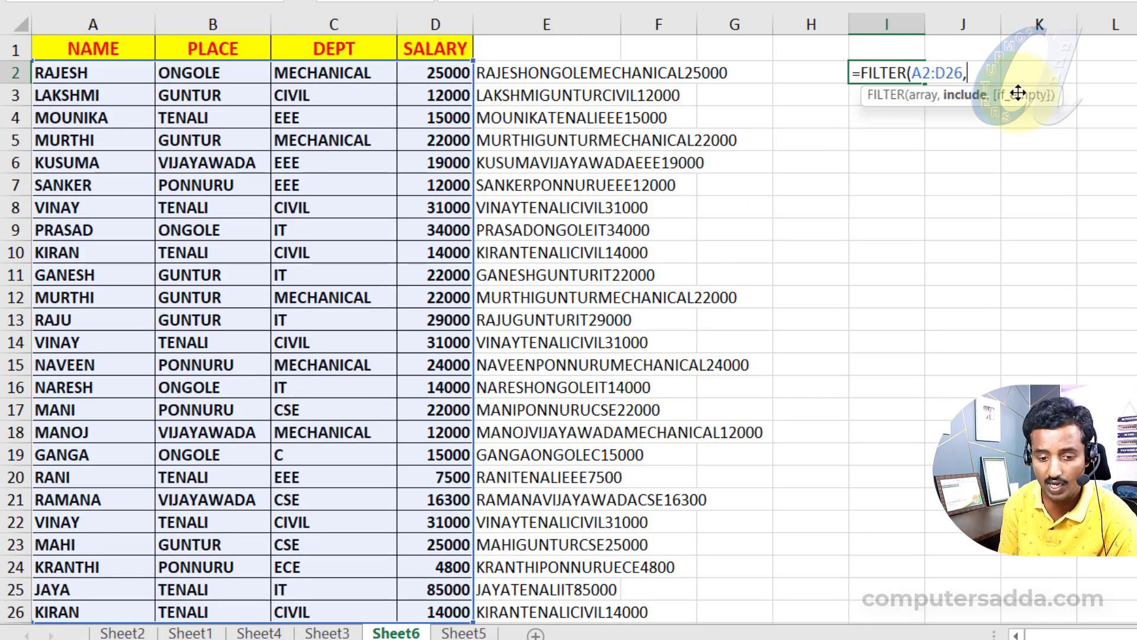
- Complete the I2 FILTER formula with the include condition COUNTIF(E2:E26,E2:E26)>1 and an empty string "" as the if_empty value
{"action": "type", "text": "coun"}
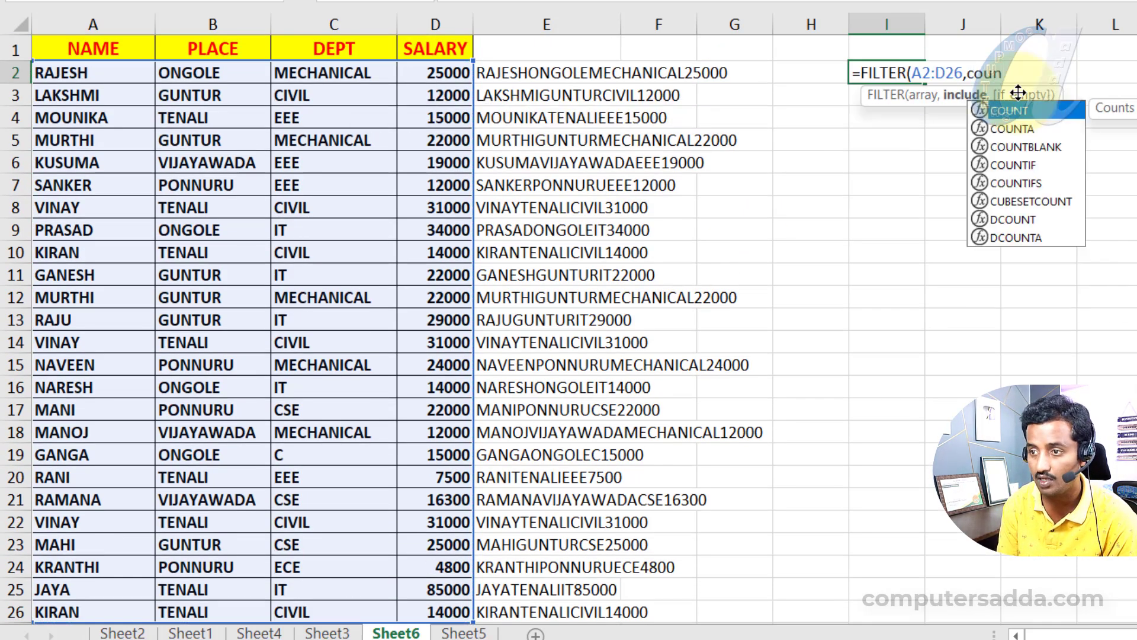
{"action": "double_click", "coordinate": [1013, 165]}
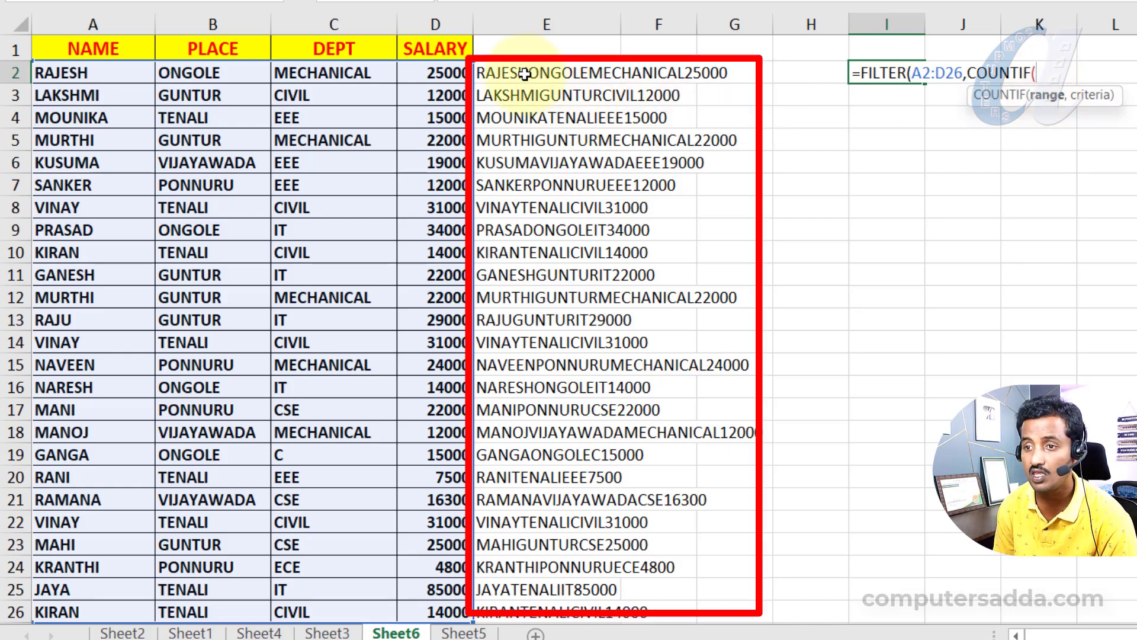
{"action": "left_click_drag", "start_coordinate": [524, 74], "coordinate": [519, 608]}
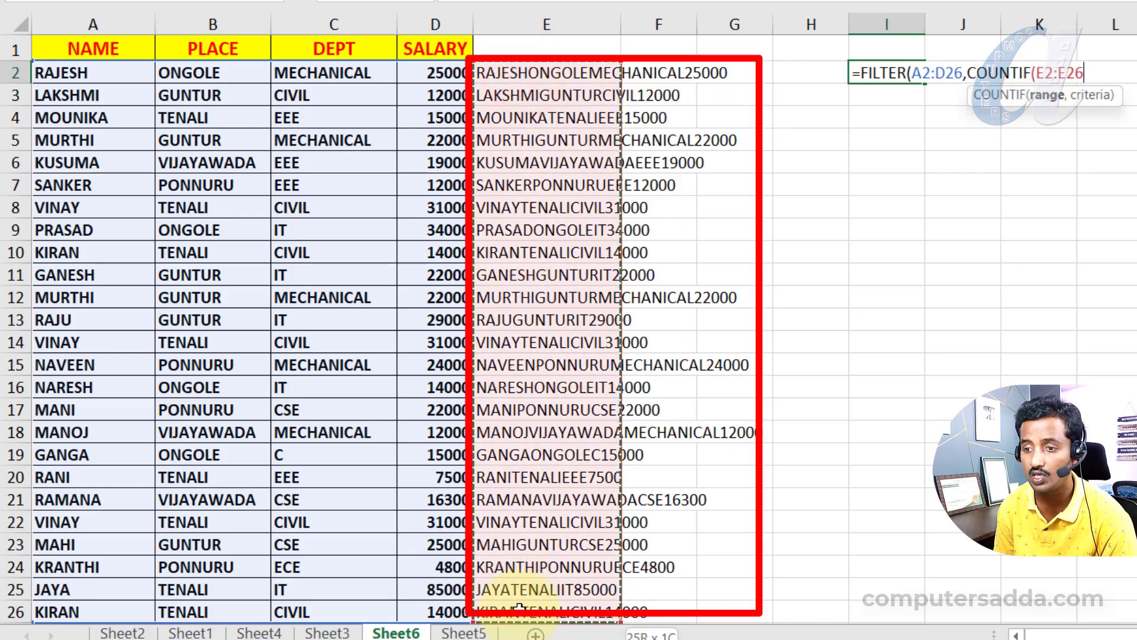
{"action": "type", "text": ","}
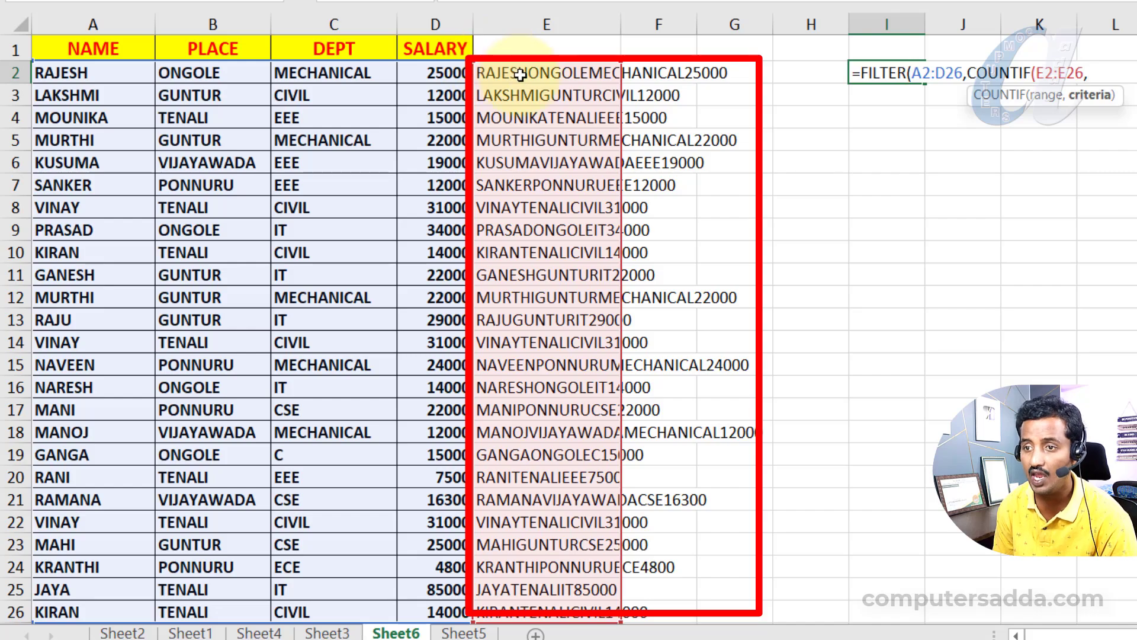
{"action": "left_click_drag", "start_coordinate": [521, 74], "coordinate": [521, 610]}
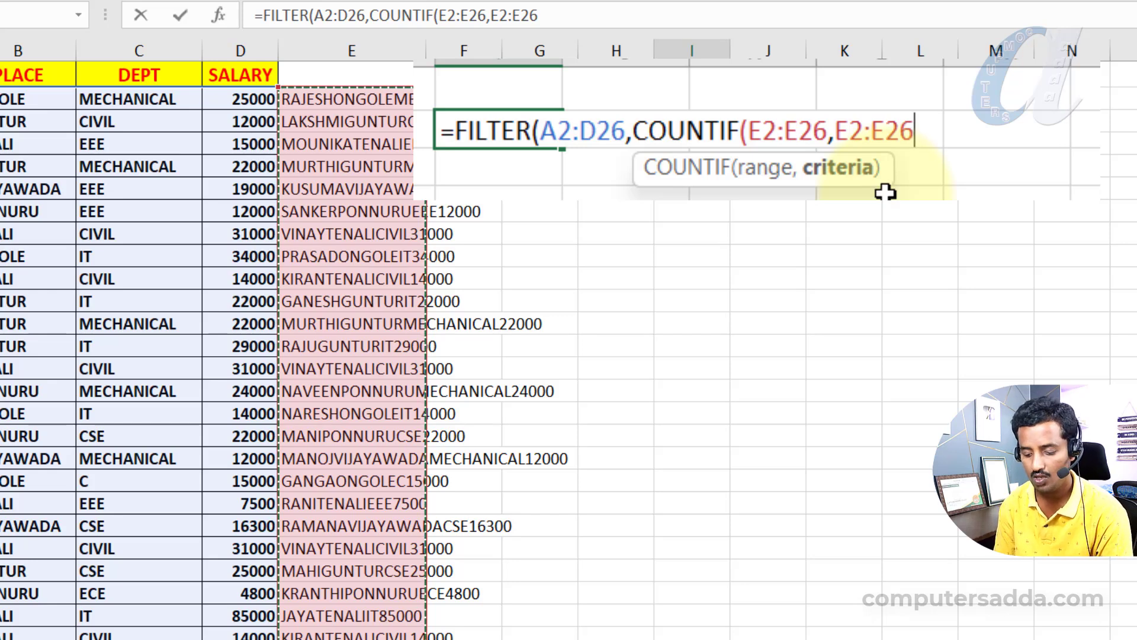
{"action": "type", "text": ")>1"}
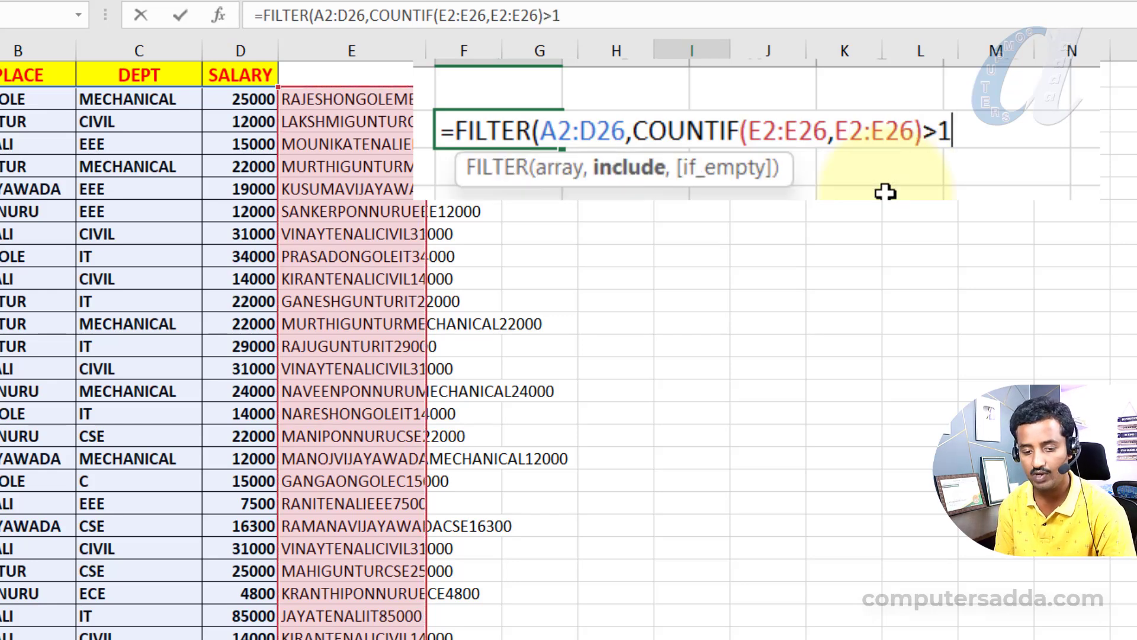
{"action": "type", "text": ","}
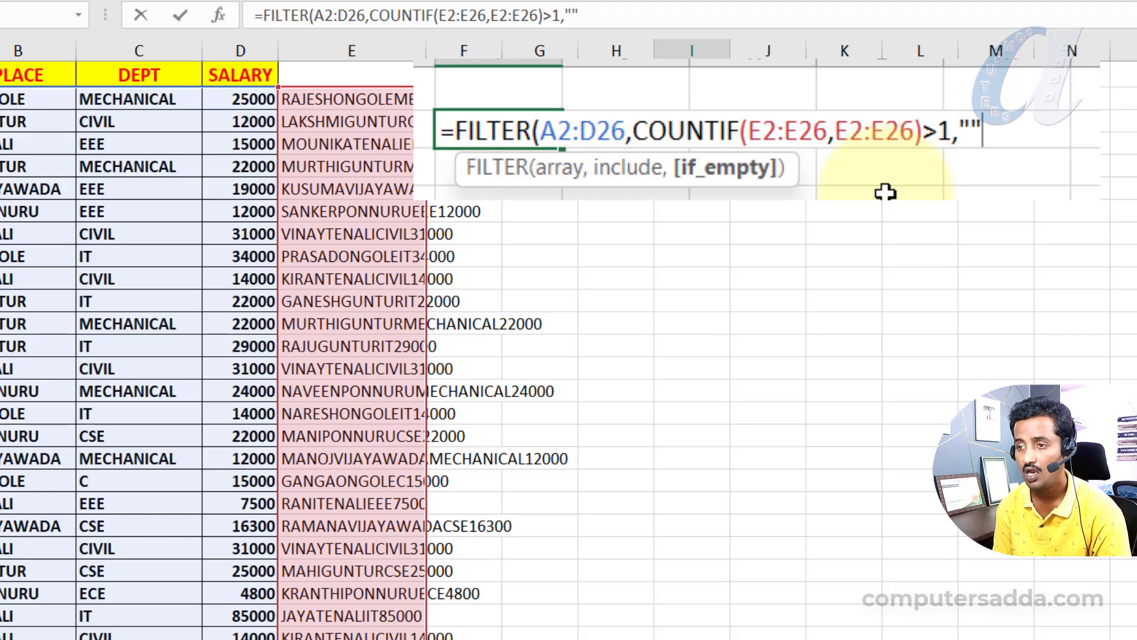
{"action": "type", "text": "\"\")"}
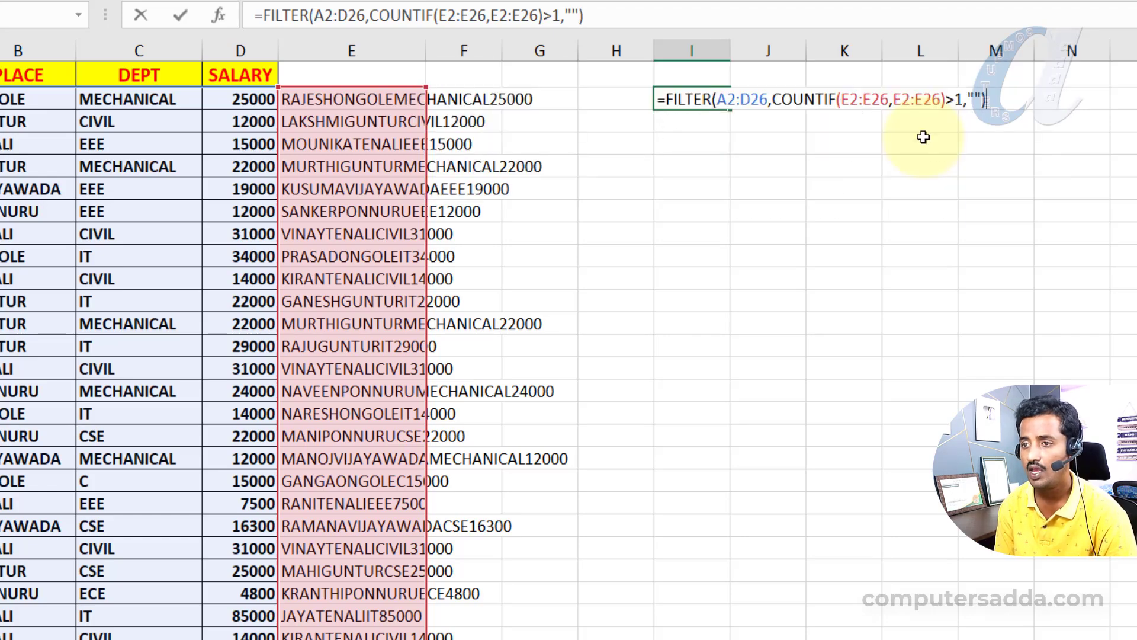
{"action": "key", "text": "Return"}
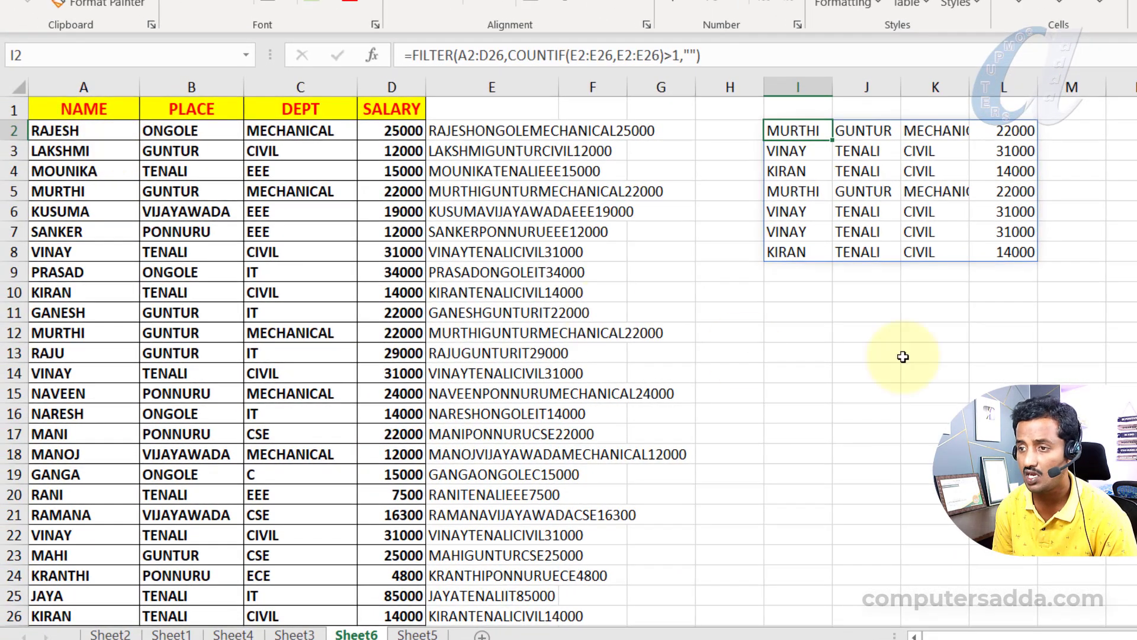
- Copy the NAME, PLACE, DEPT and SALARY headers from A1:D1 to I1:L1 above the filtered records
{"action": "left_click_drag", "start_coordinate": [801, 131], "coordinate": [1013, 251]}
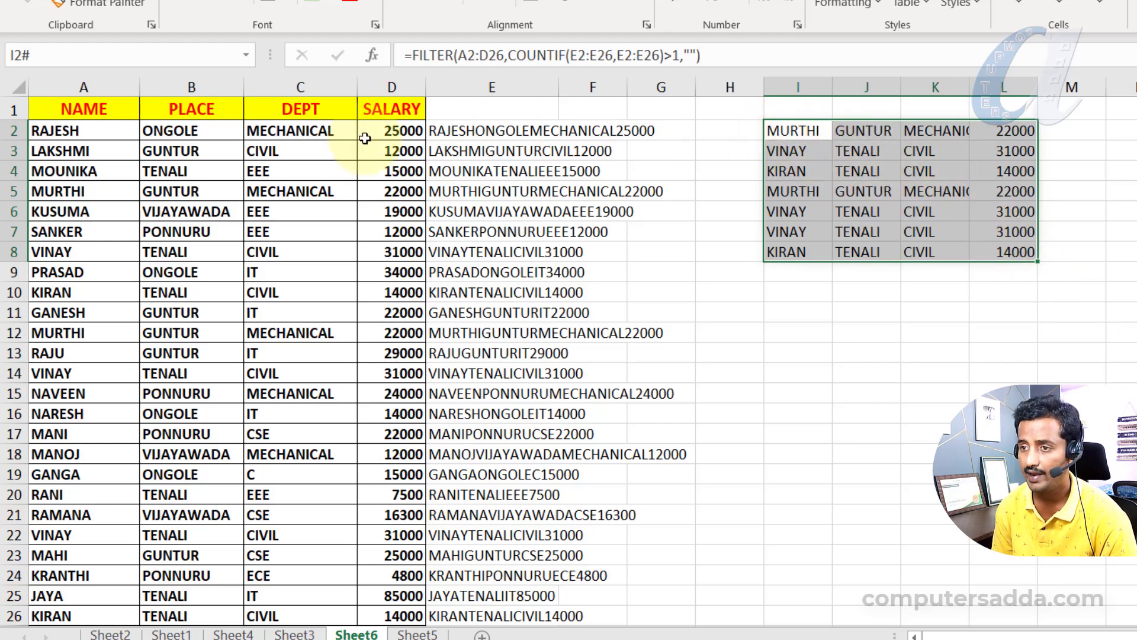
{"action": "left_click", "coordinate": [92, 108]}
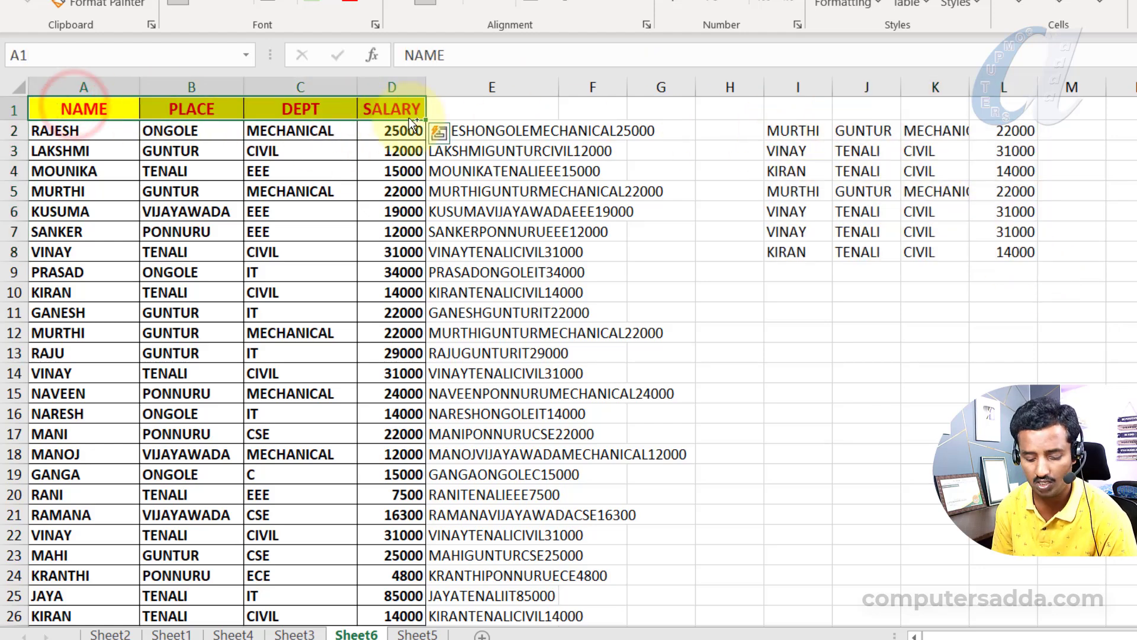
{"action": "key", "text": "ctrl+c"}
{"action": "left_click", "coordinate": [793, 108]}
{"action": "key", "text": "ctrl+v"}
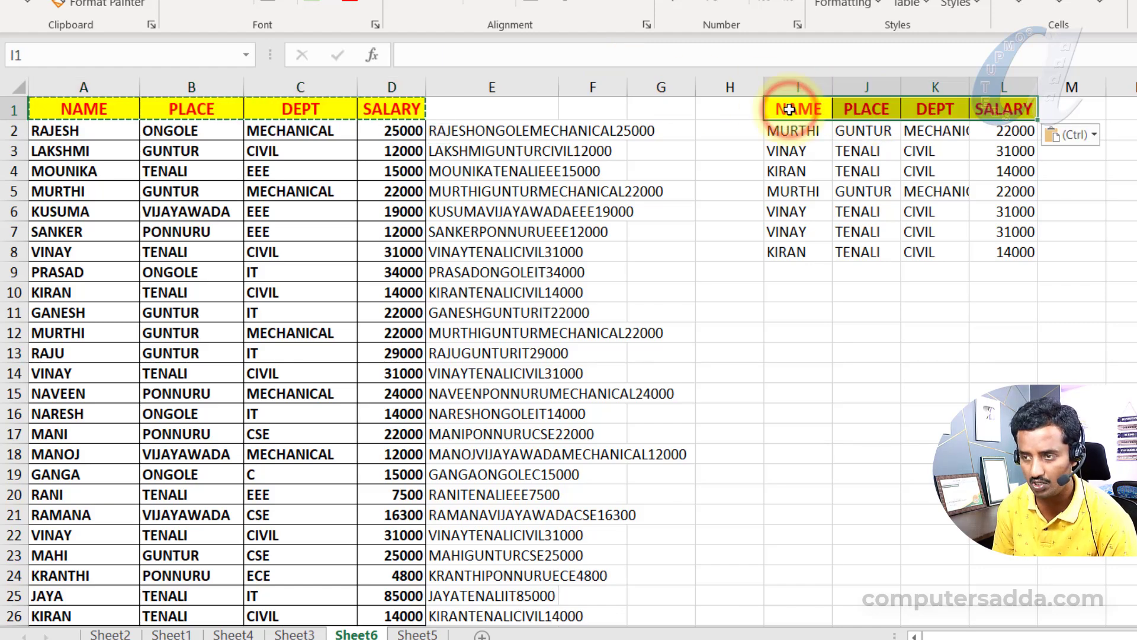
{"action": "left_click", "coordinate": [866, 332]}
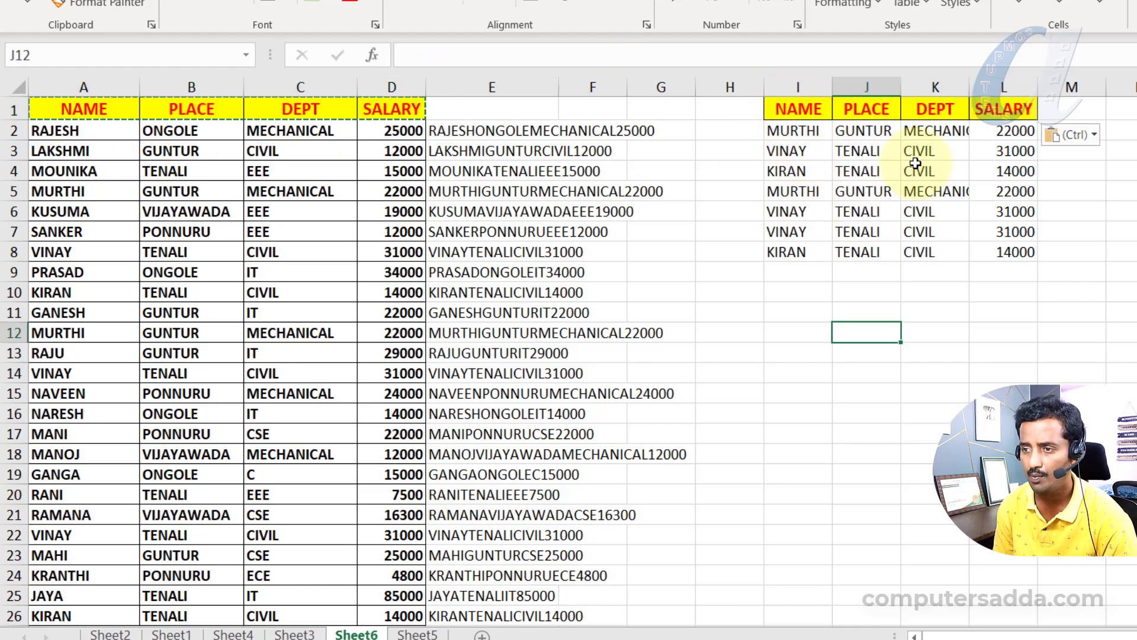
- Examine the filtered records in I2:L8, comparing the rows that repeat the same employee details
{"action": "left_click_drag", "start_coordinate": [806, 131], "coordinate": [1016, 142]}
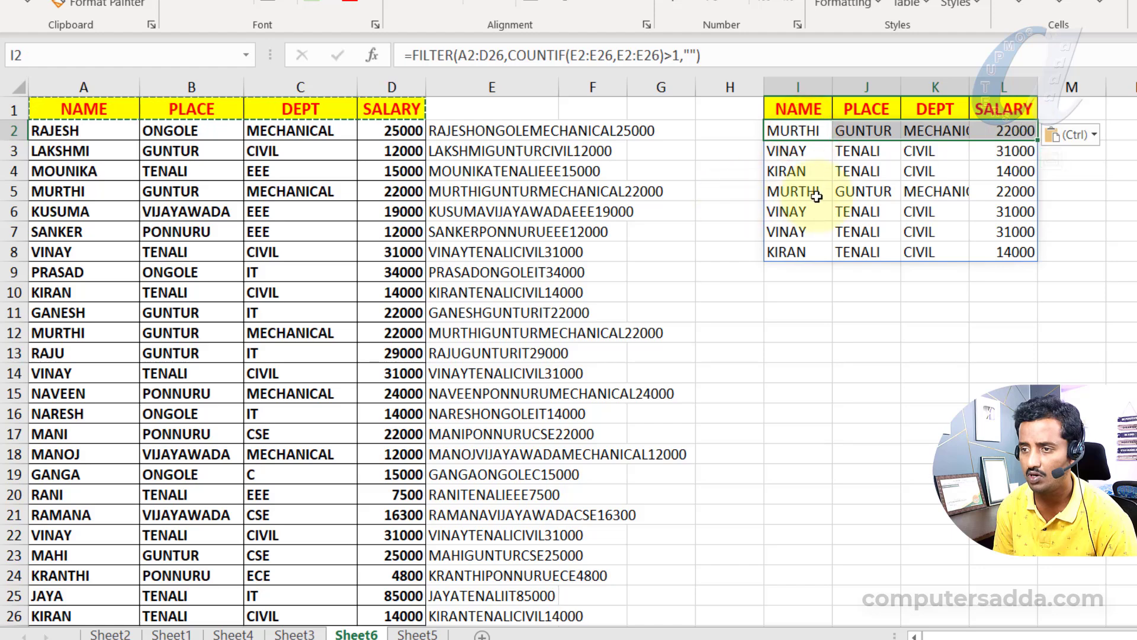
{"action": "left_click_drag", "start_coordinate": [804, 191], "coordinate": [1007, 193]}
{"action": "left_click_drag", "start_coordinate": [788, 212], "coordinate": [932, 238]}
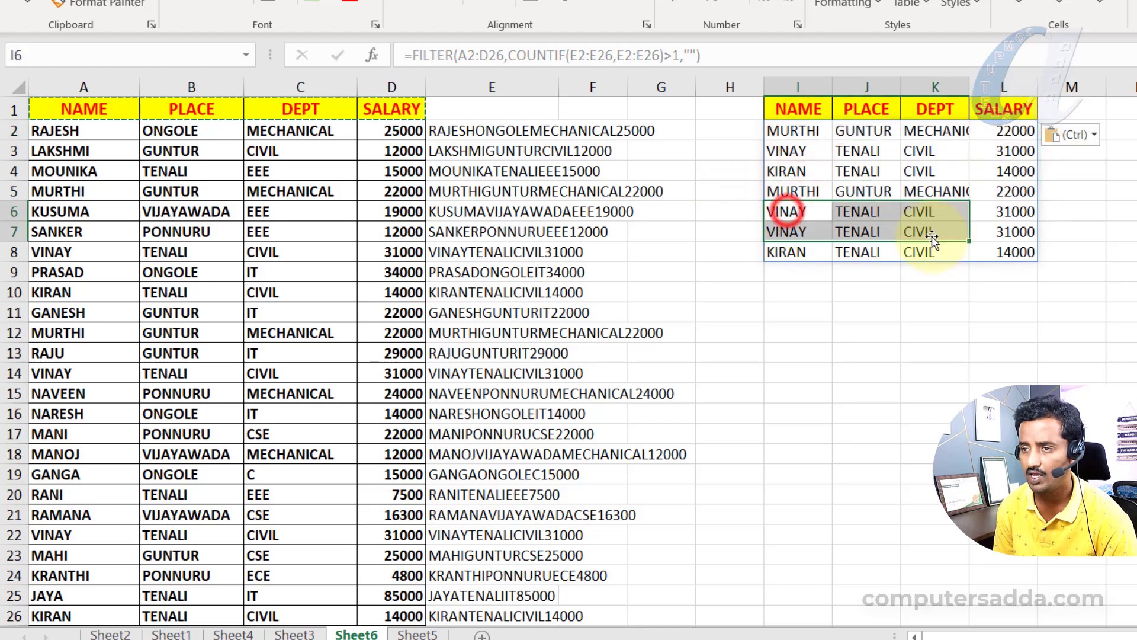
{"action": "left_click_drag", "start_coordinate": [782, 173], "coordinate": [1007, 192]}
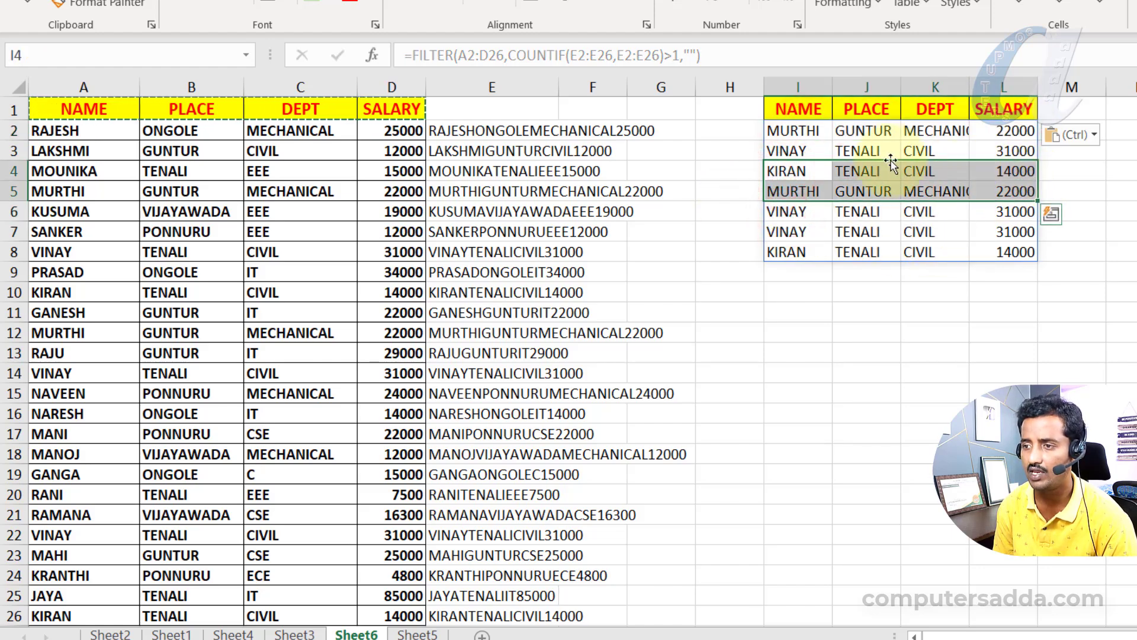
{"action": "left_click_drag", "start_coordinate": [788, 135], "coordinate": [1017, 256]}
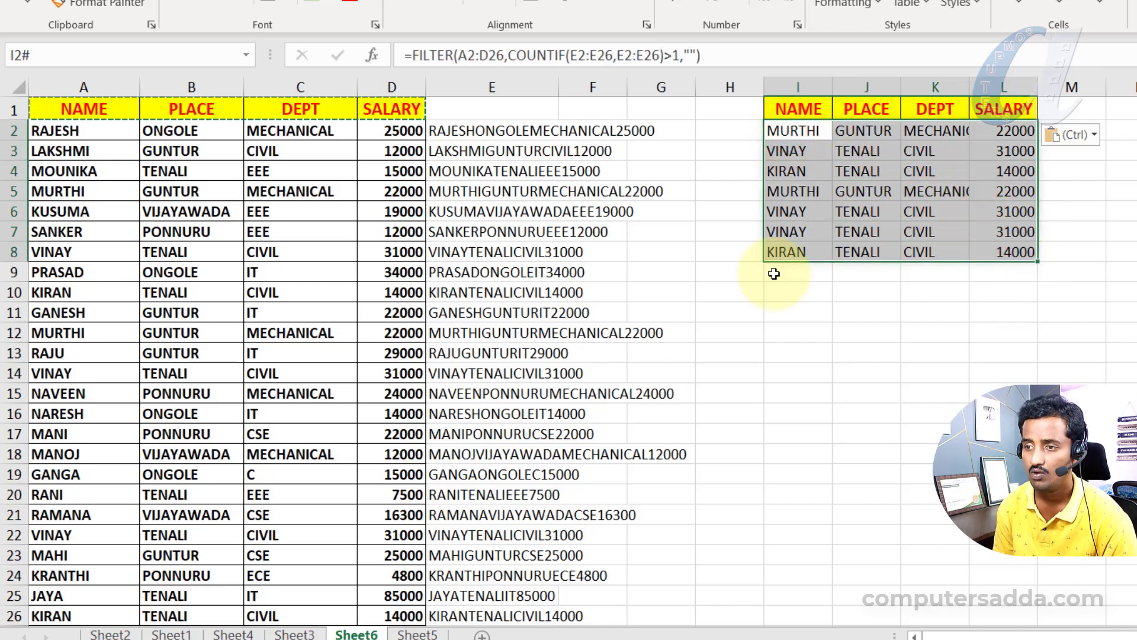